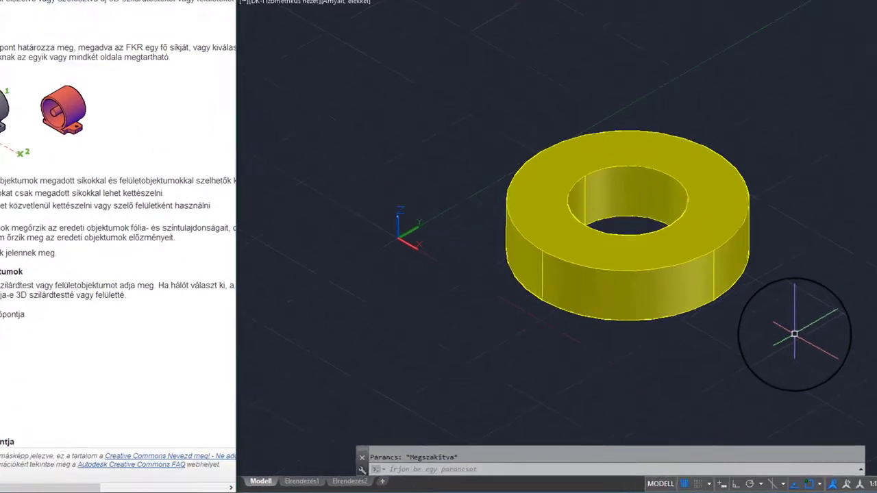
Slice the yellow ring with SZEL through an edge point and its centre, keeping the far half.
type("sz")
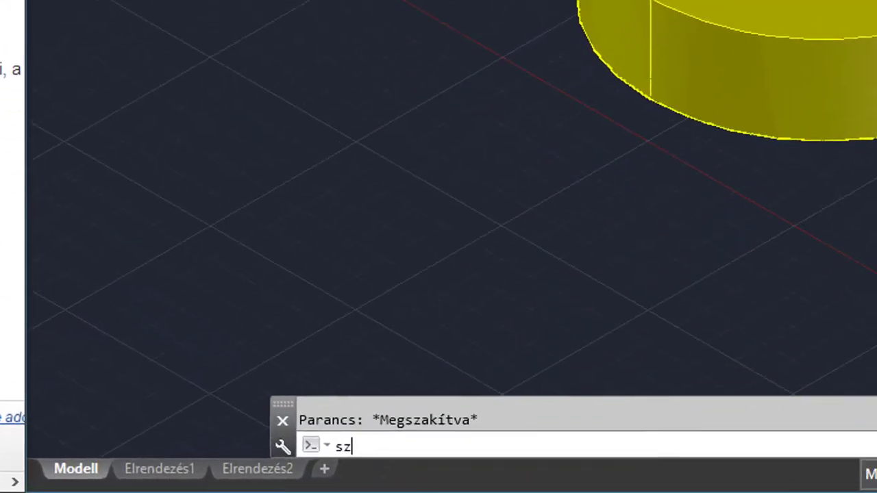
type("el")
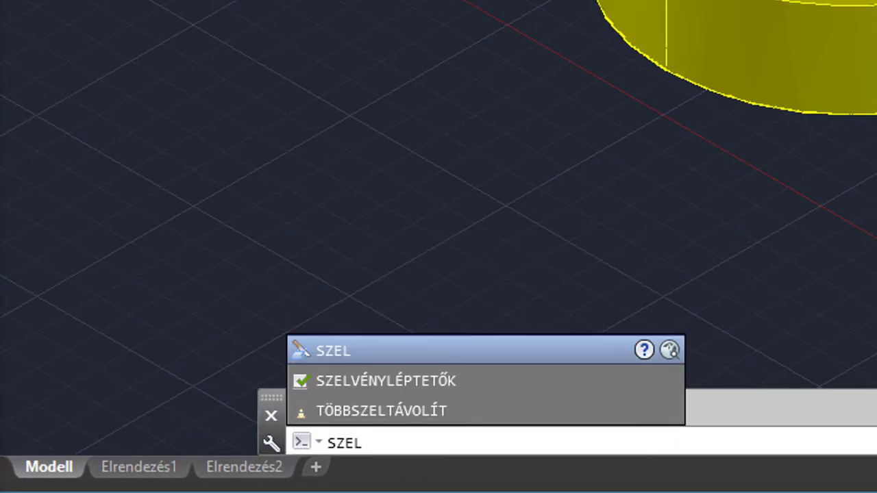
key("Return")
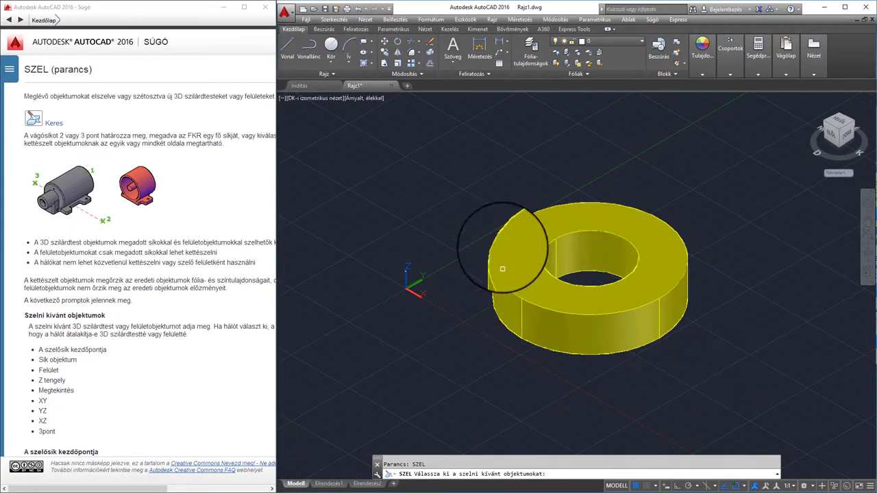
left_click(588, 315)
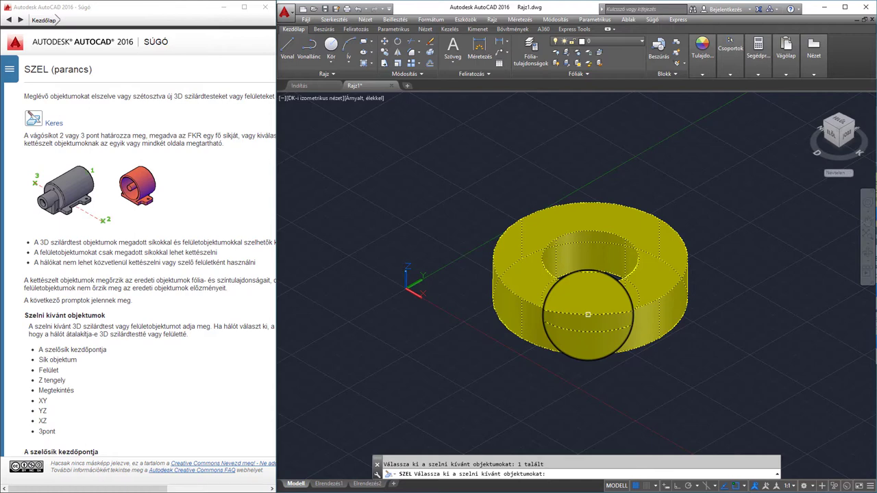
key("Return")
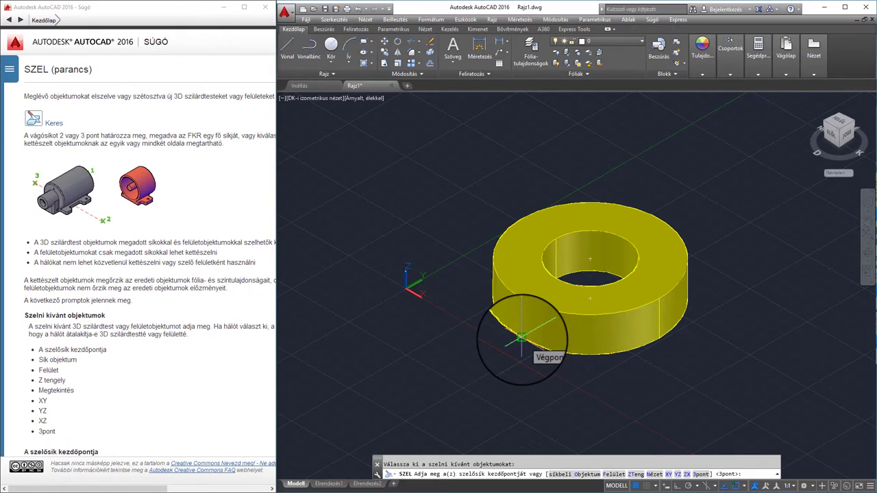
left_click(521, 337)
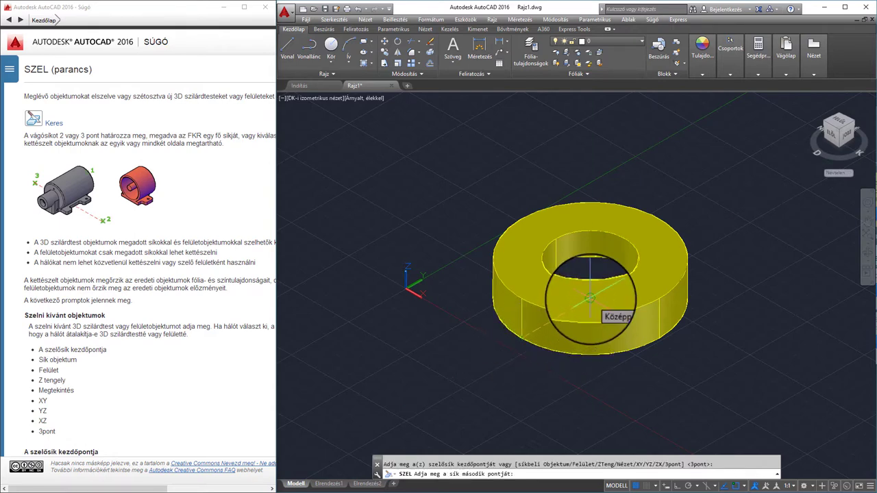
left_click(590, 298)
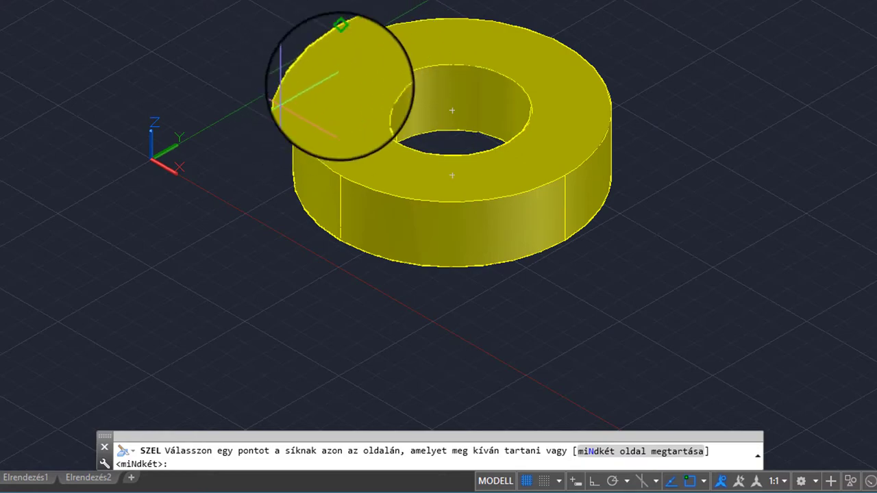
left_click(373, 62)
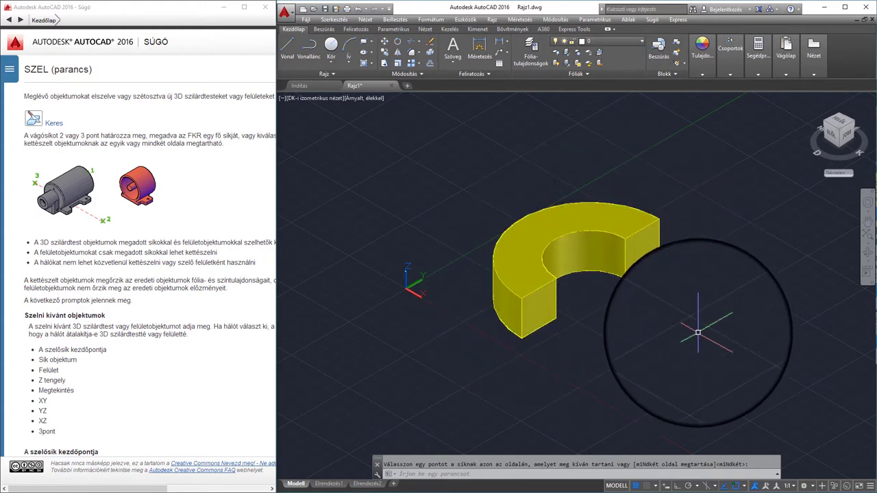
Undo the first cut, then re-slice the ring through its centre with SZEL, keeping both halves.
key("ctrl+z")
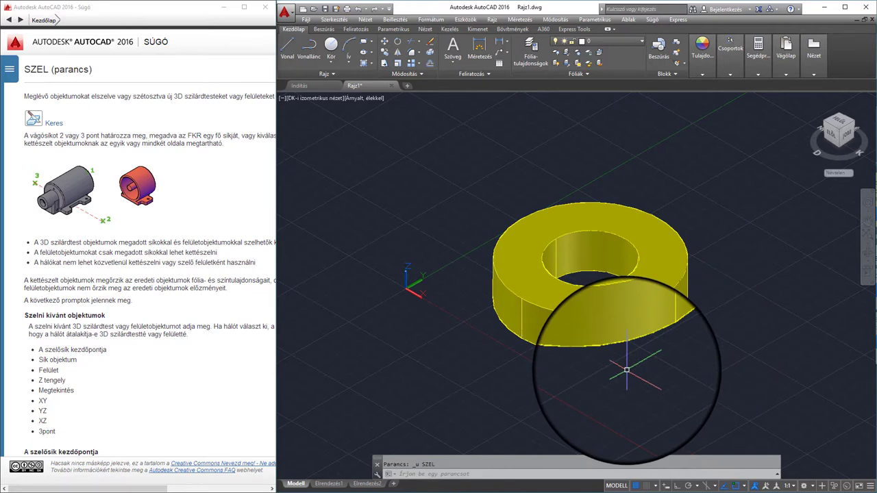
type("szel")
key("Return")
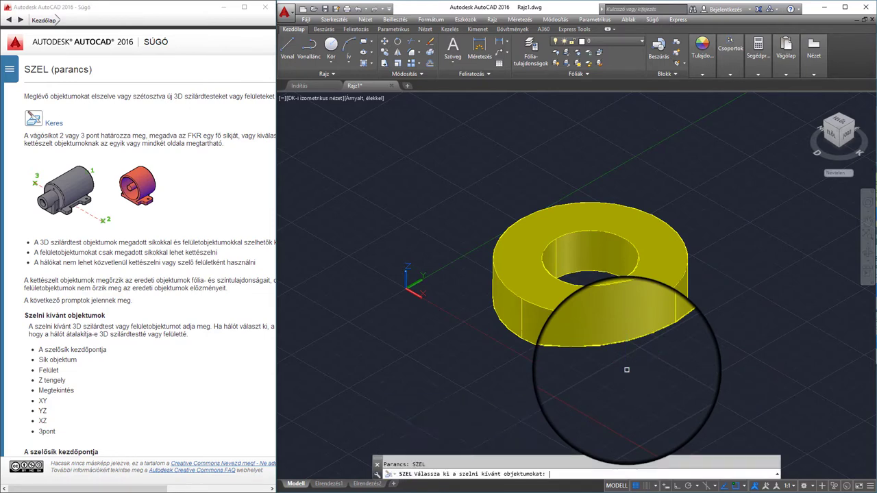
left_click(571, 310)
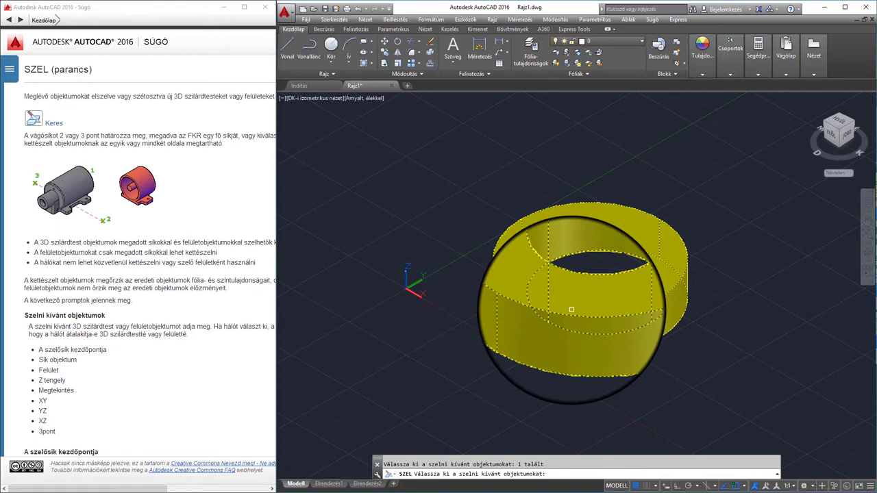
key("Return")
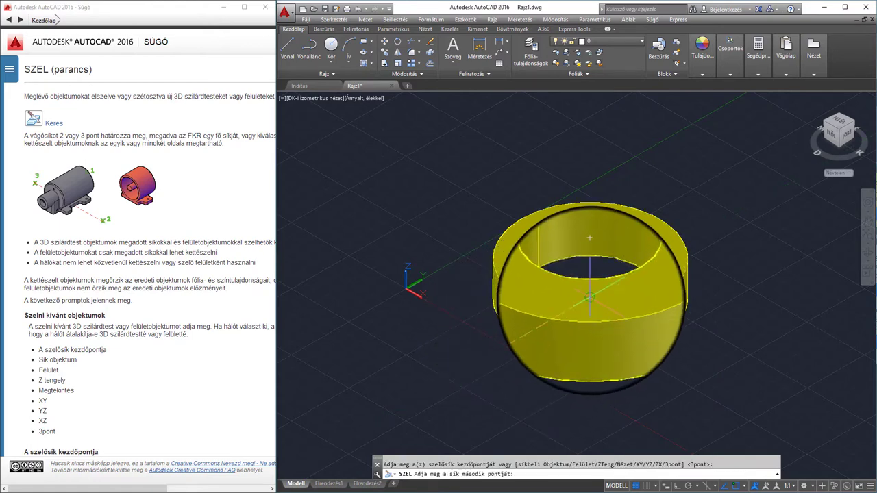
left_click(591, 298)
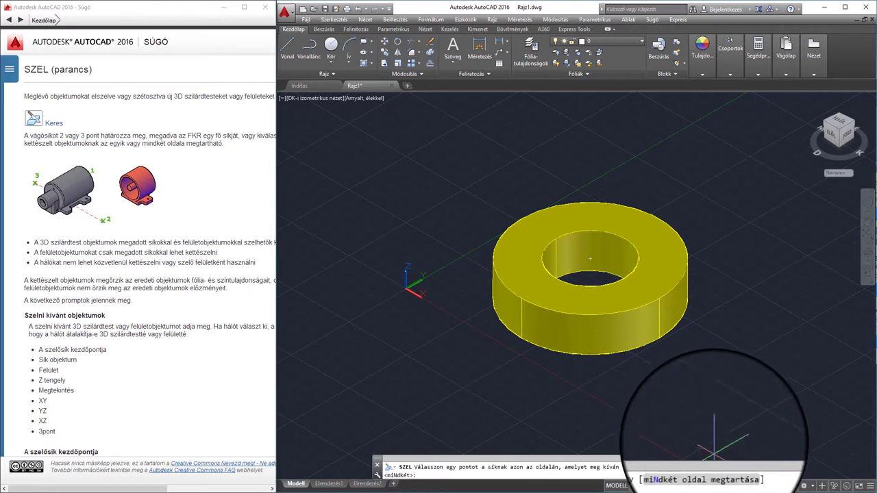
left_click(702, 481)
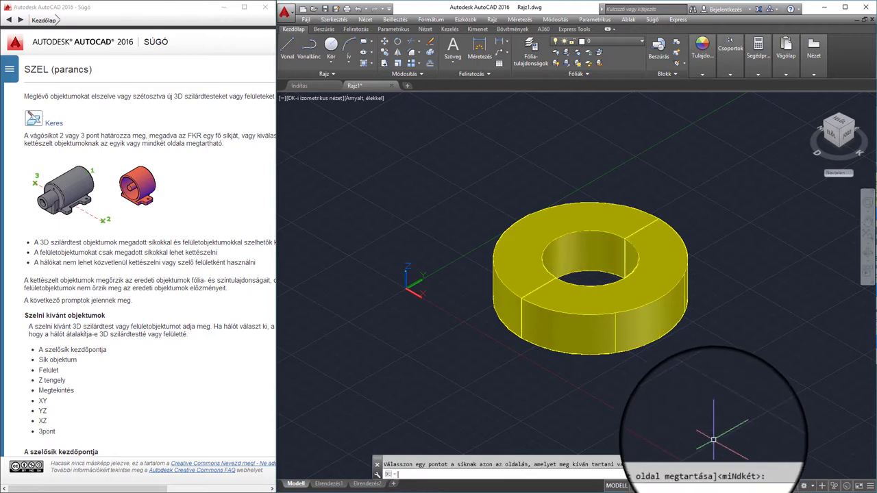
Move the front-right half of the ring off to the right, apart from the other half.
left_click_drag(685, 334, 685, 274)
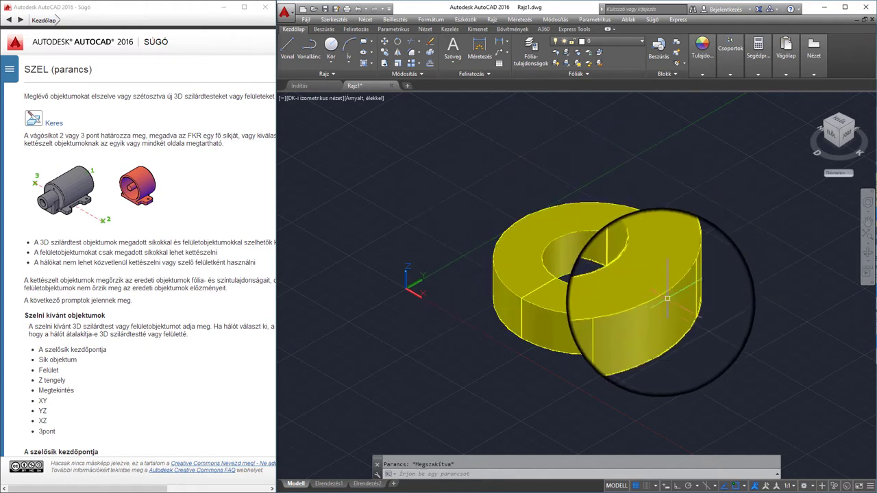
left_click(607, 254)
type("a")
key("Return")
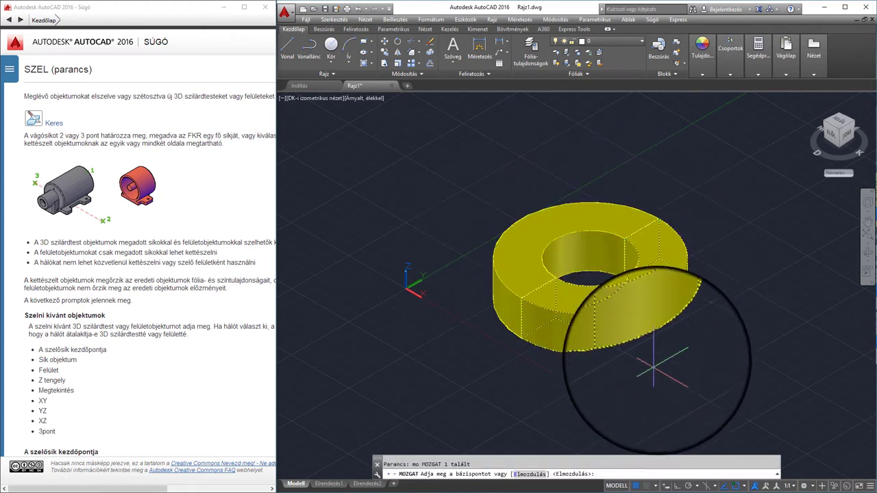
left_click(666, 328)
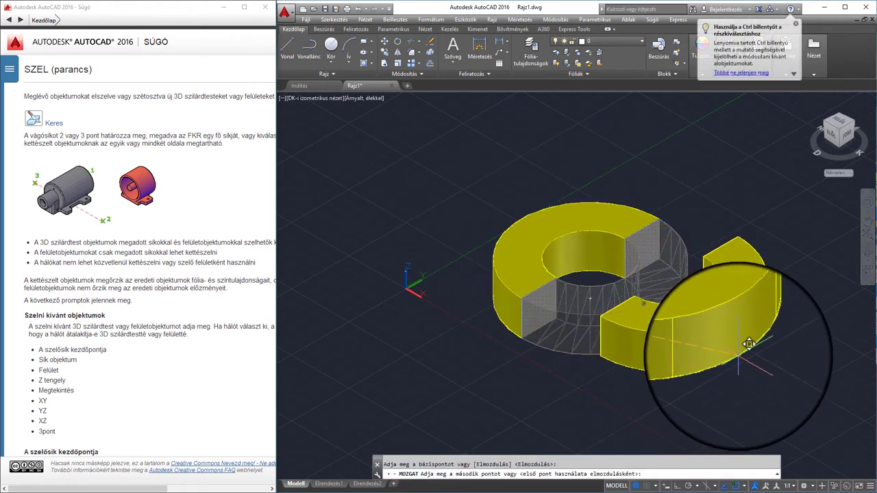
left_click(743, 342)
key("Escape")
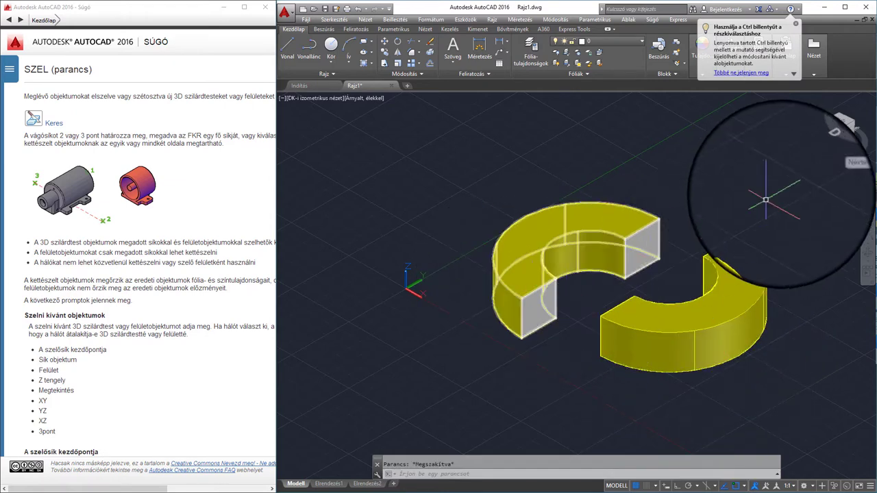
Orbit around the separated halves, then return to the southeast isometric view.
left_click(868, 253)
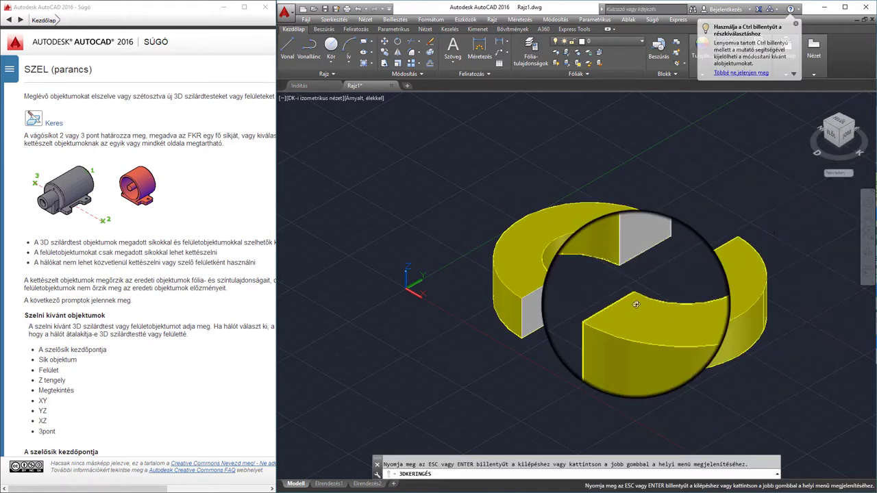
mouse_move(626, 304)
left_mouse_down()
mouse_move(738, 311)
mouse_move(666, 274)
mouse_move(623, 298)
left_mouse_up()
key("Escape")
left_click(841, 140)
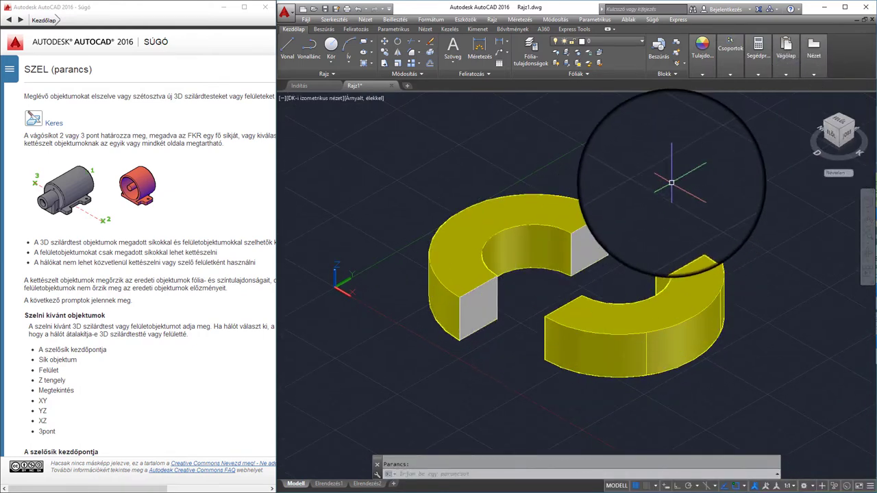
Undo the move and slice to restore the whole ring, then scroll the SZEL help to the option descriptions.
key("ctrl+z")
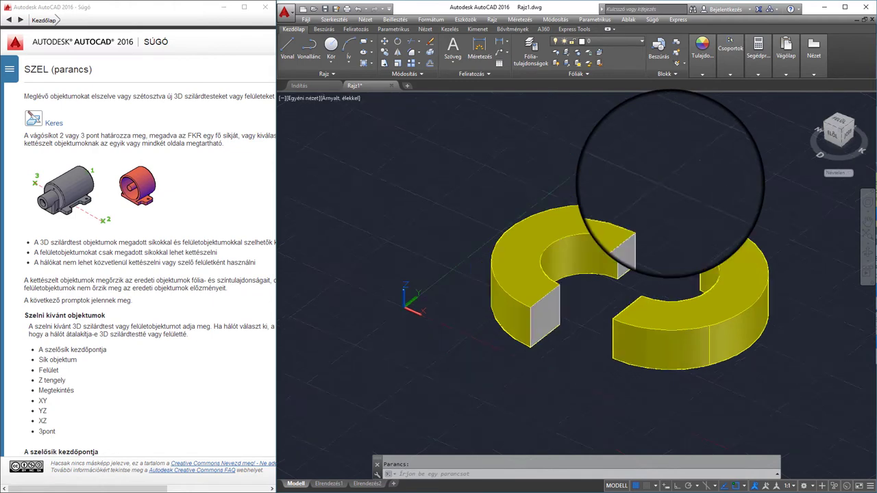
key("ctrl+z")
key("ctrl+z")
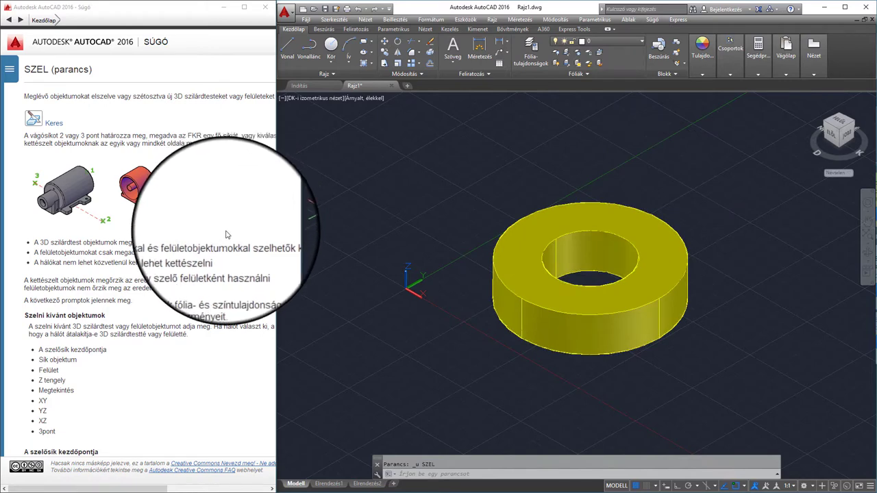
scroll(206, 253, "down", 2)
scroll(177, 260, "down", 2)
scroll(164, 258, "down", 2)
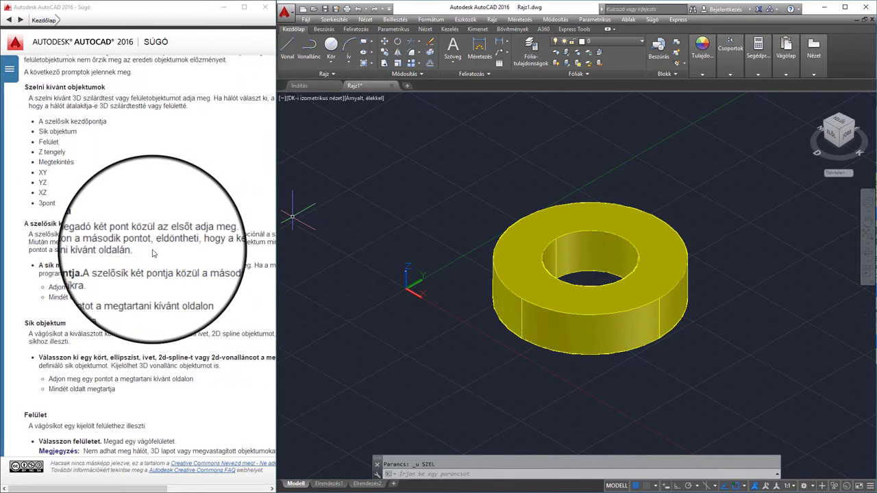
scroll(123, 255, "down", 2)
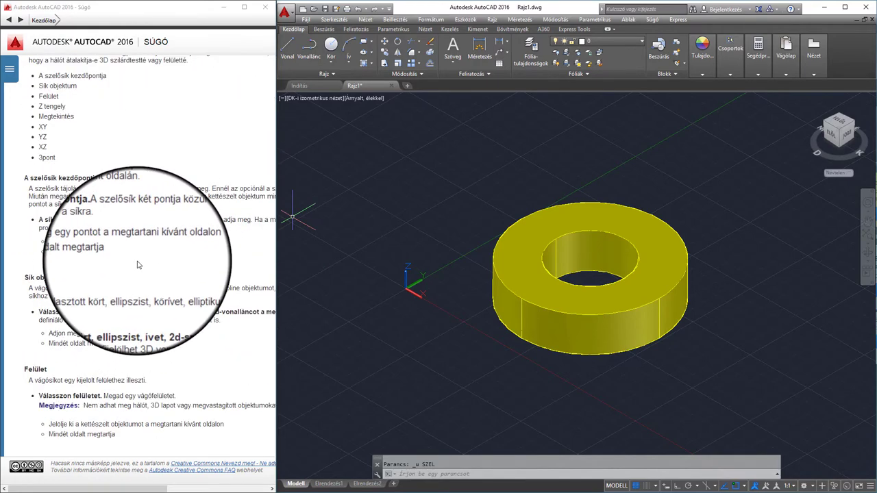
scroll(137, 265, "down", 1)
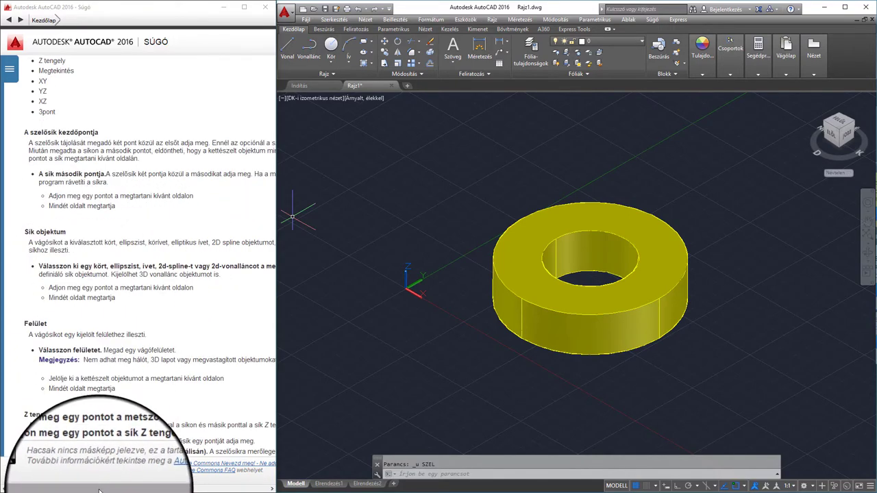
scroll(125, 423, "right", 2)
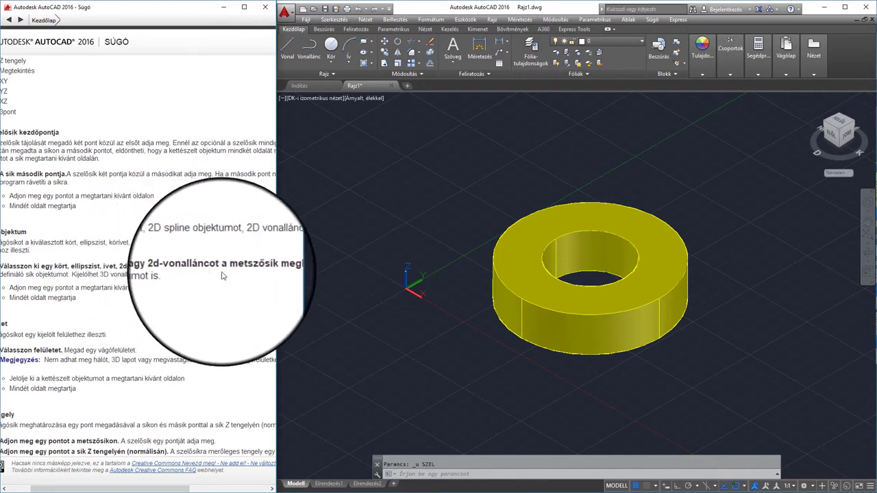
mouse_move(185, 489)
left_mouse_down()
mouse_move(197, 491)
mouse_move(151, 490)
left_mouse_up()
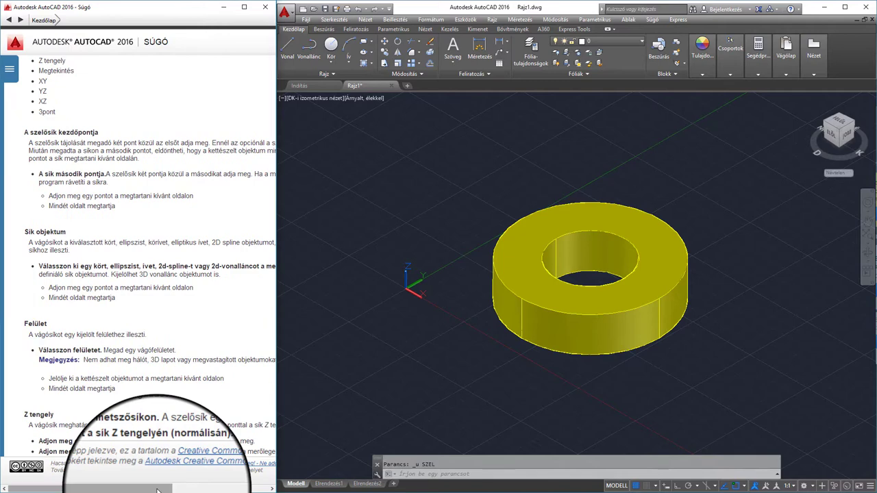
Draw a small circle beside the yellow ring and set its colour to Red.
left_click(451, 235)
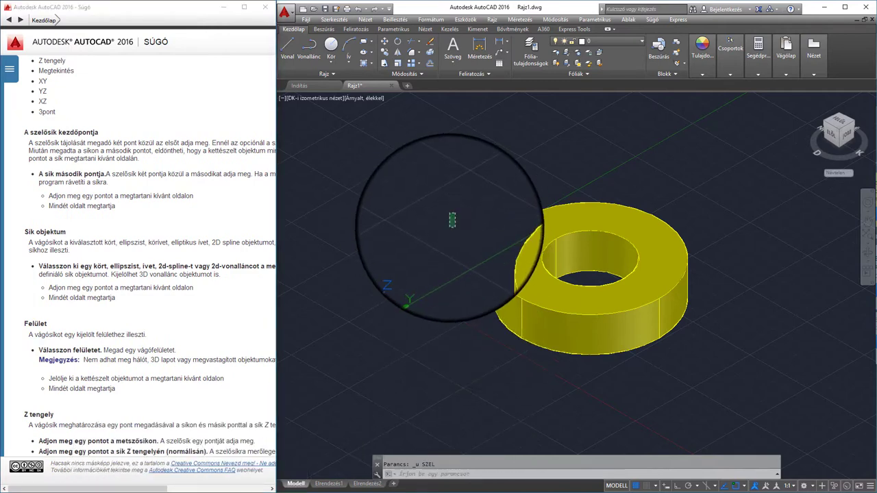
key("Escape")
middle_click_drag(640, 327, 613, 315)
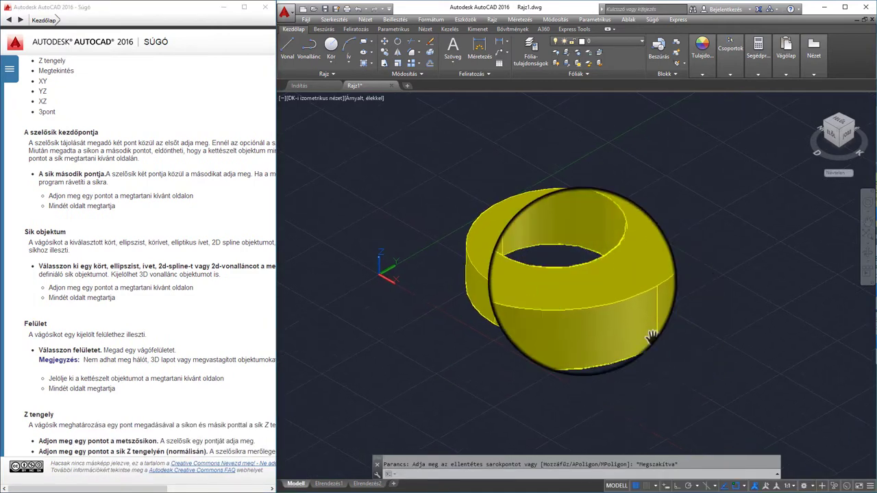
left_click(331, 44)
left_click(682, 346)
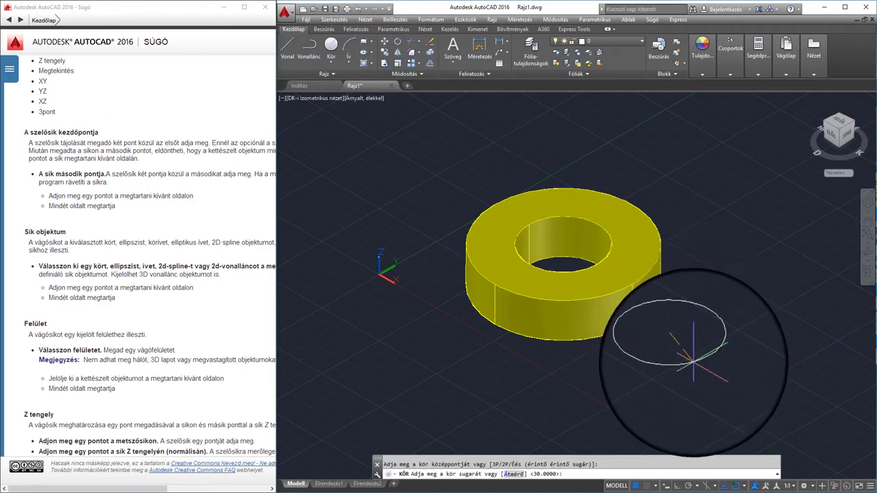
left_click(693, 359)
left_click(694, 361)
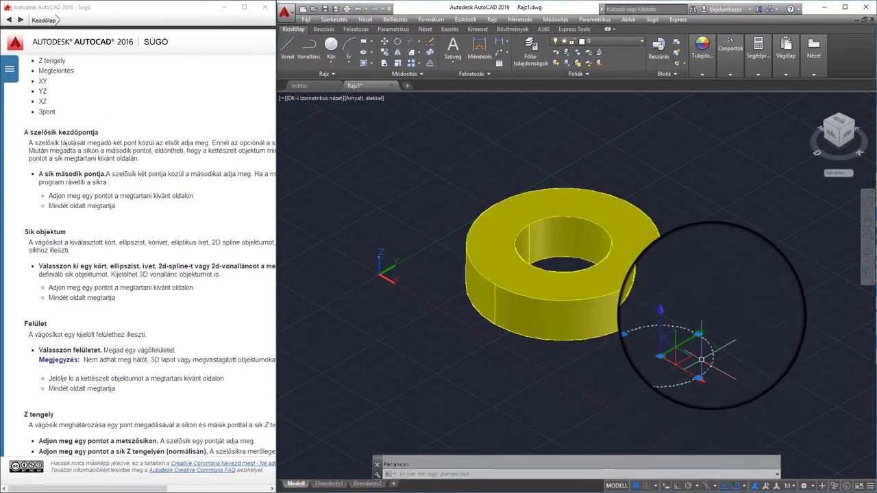
left_click(703, 74)
left_click(780, 87)
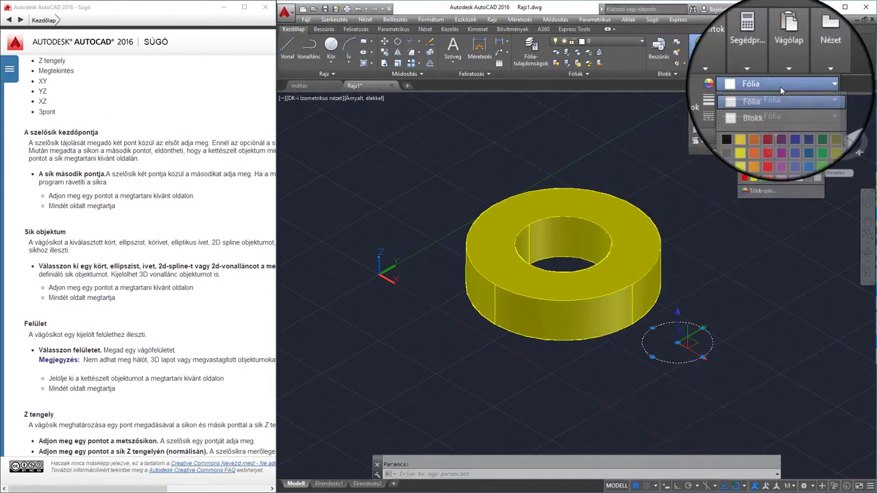
left_click(772, 131)
key("Escape")
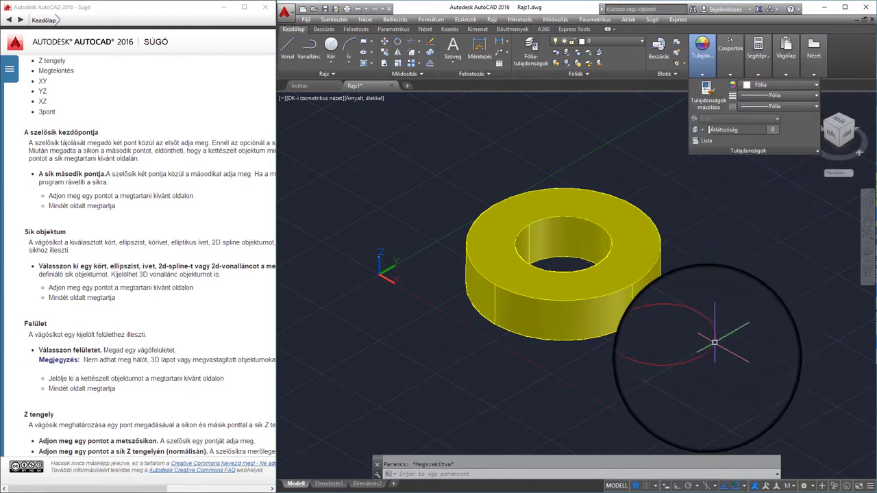
Check the red circle's centre grip, then orbit the view to a lower angle around the ring.
left_click(702, 357)
scroll(692, 346, "up", 2)
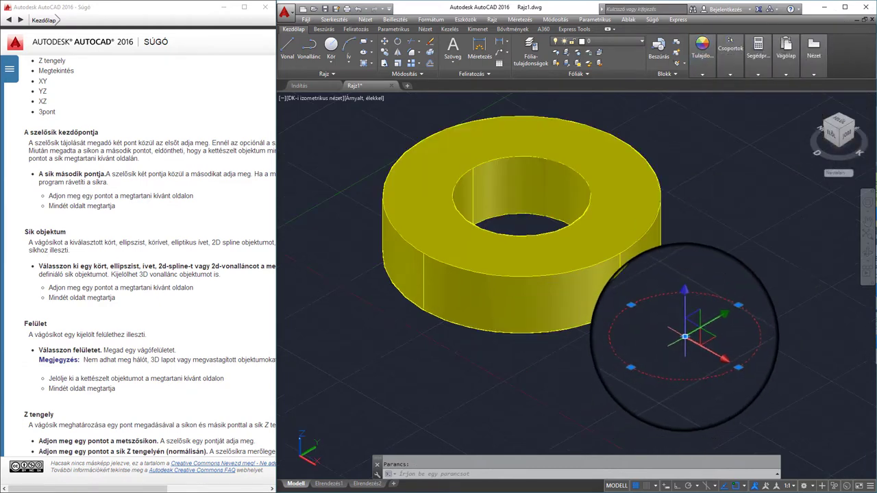
left_click(685, 335)
key("Escape")
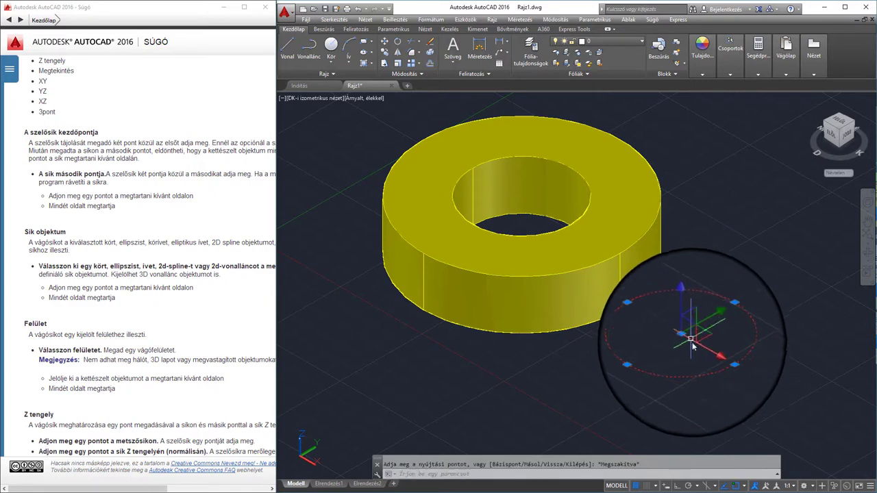
left_click(683, 342)
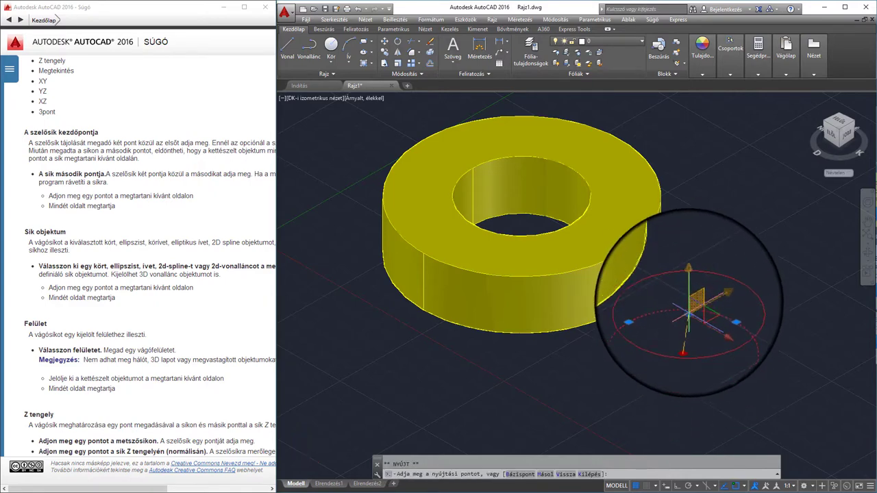
key("Escape")
left_click(867, 247)
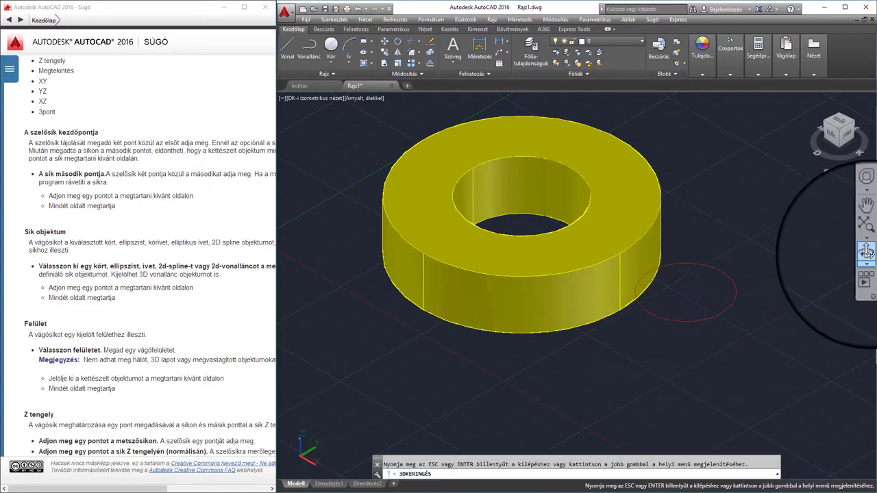
mouse_move(808, 247)
left_mouse_down()
mouse_move(748, 255)
mouse_move(716, 278)
left_mouse_up()
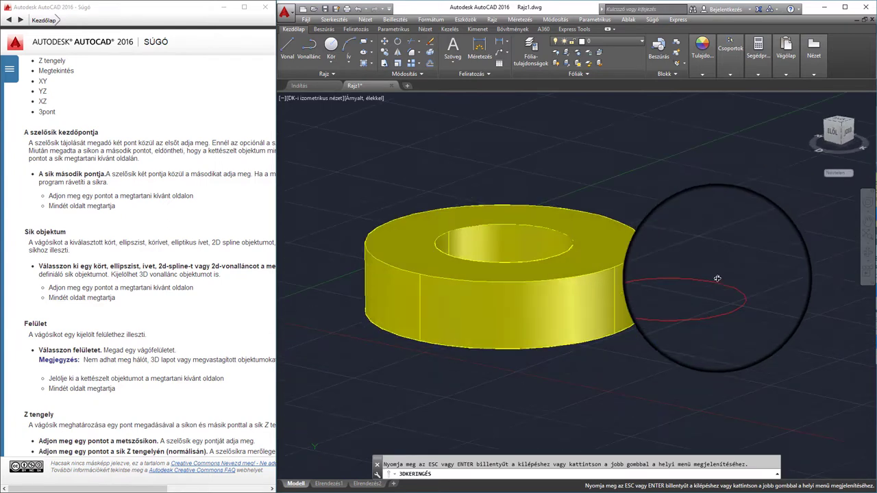
key("Escape")
left_click_drag(730, 313, 733, 303)
key("Escape")
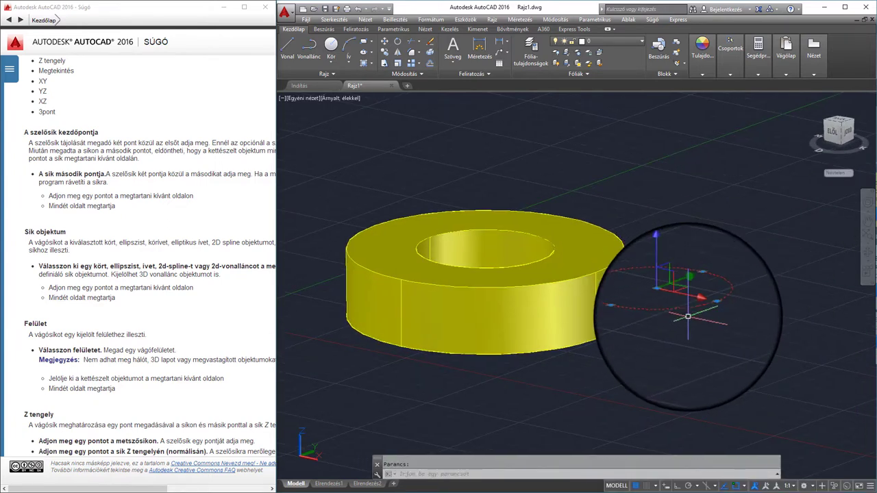
Rotate the red circle -30 degrees with 3DROTATE about the chosen gizmo axis.
type("3DFORGAT")
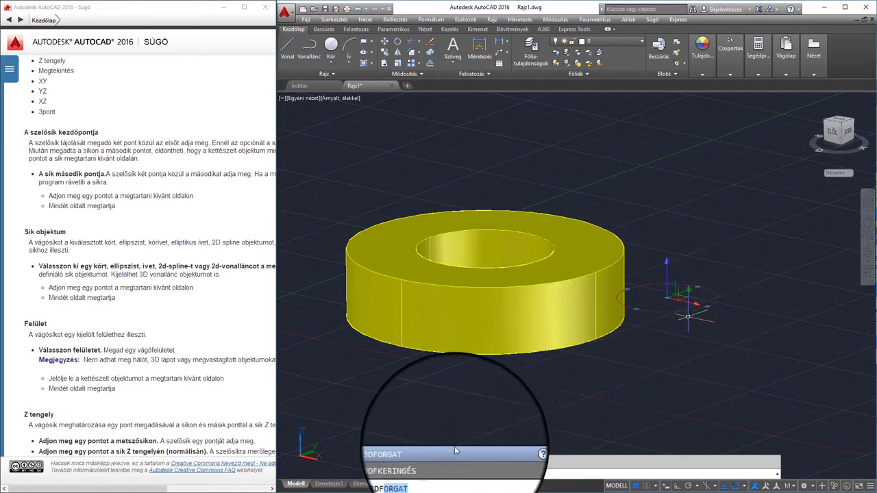
left_click(454, 446)
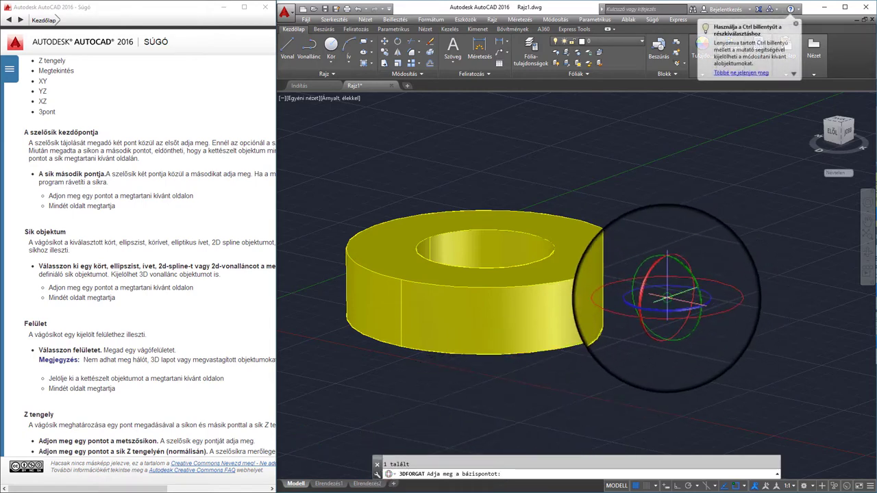
left_click(687, 291)
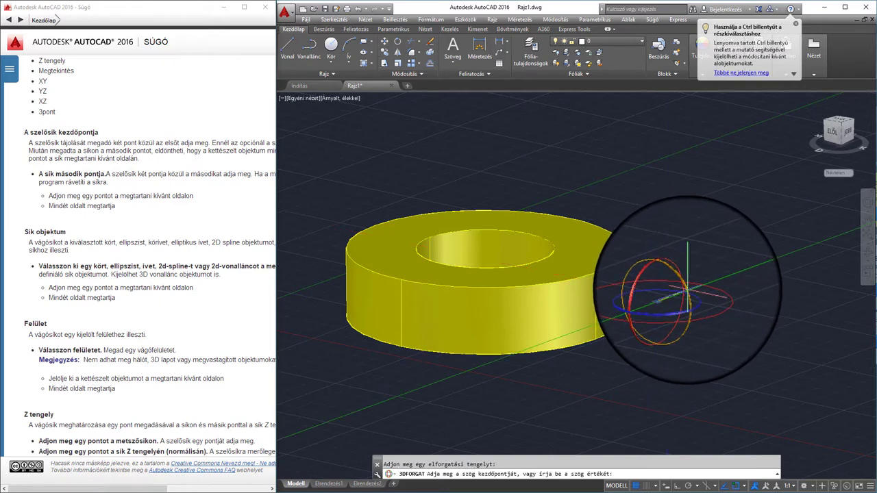
type("-30")
key("Return")
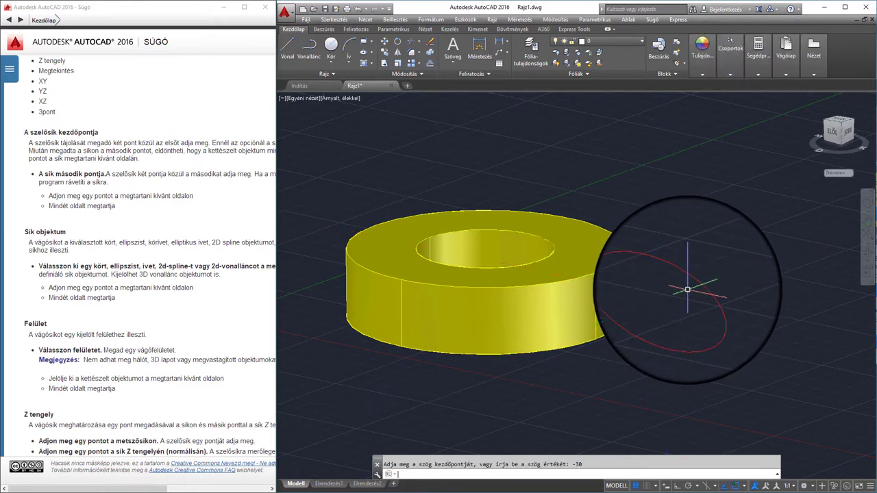
Orbit and pan the view to inspect the tilted red circle beside the ring.
left_click(867, 252)
mouse_move(766, 283)
left_mouse_down()
mouse_move(731, 305)
mouse_move(688, 247)
left_mouse_up()
key("Escape")
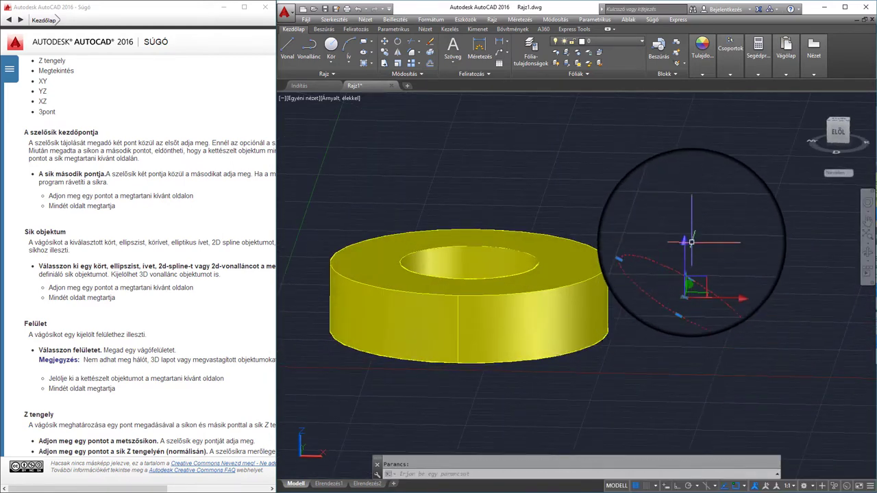
key("Escape")
left_click(689, 247)
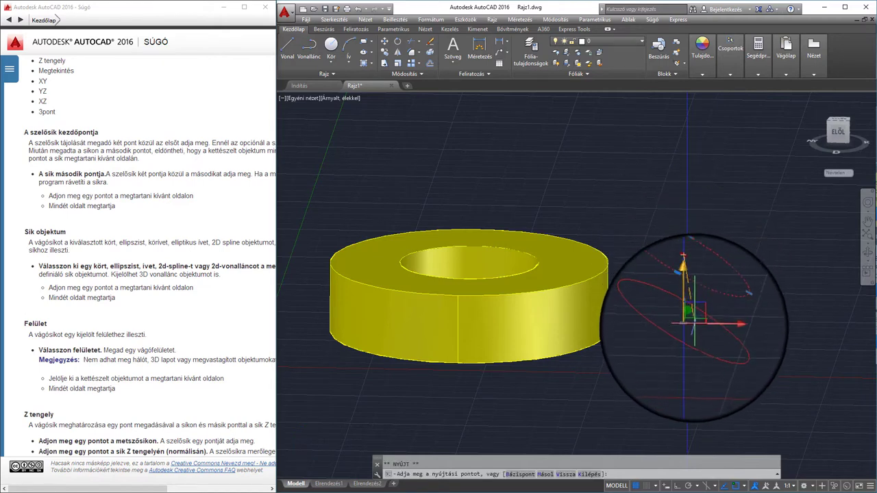
key("Escape")
middle_click_drag(694, 313, 720, 274)
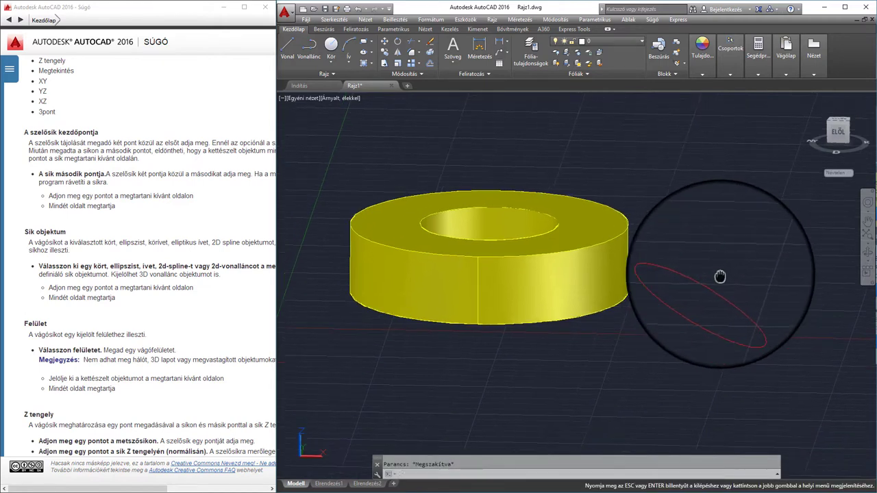
left_click(868, 248)
mouse_move(802, 248)
left_mouse_down()
mouse_move(696, 304)
mouse_move(627, 303)
mouse_move(699, 308)
left_mouse_up()
key("Escape")
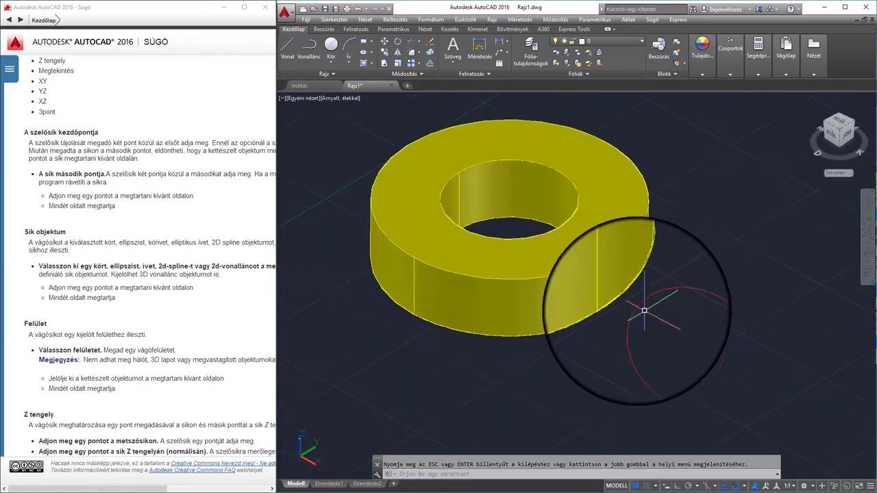
scroll(646, 313, "down", 2)
left_click_drag(642, 312, 626, 323)
key("Escape")
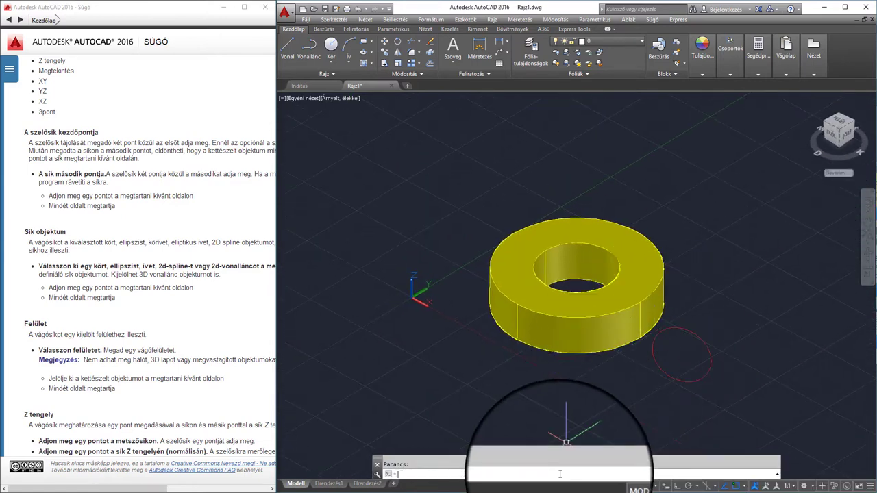
Slice the yellow ring using the red circle's plane as the cutting object.
type("szel")
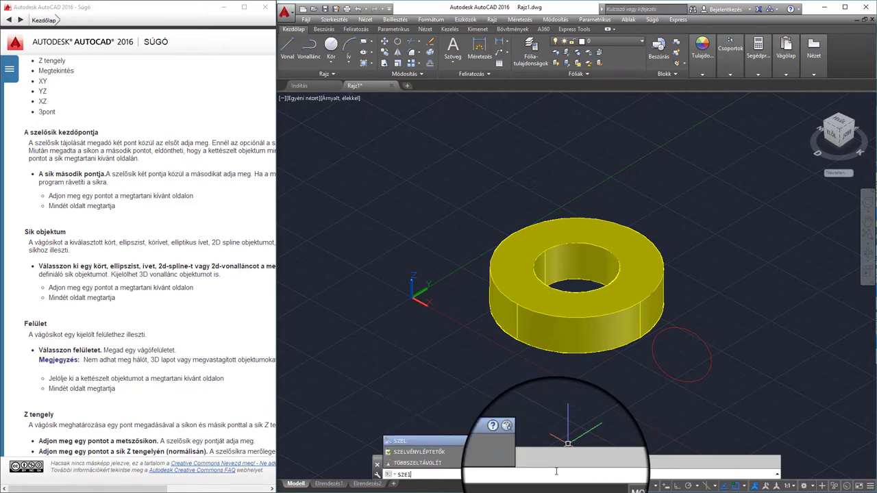
key("Return")
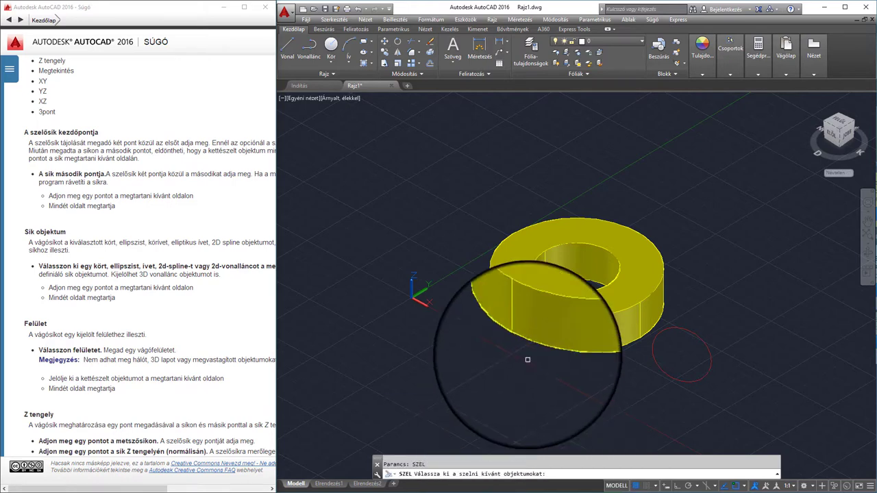
left_click(545, 320)
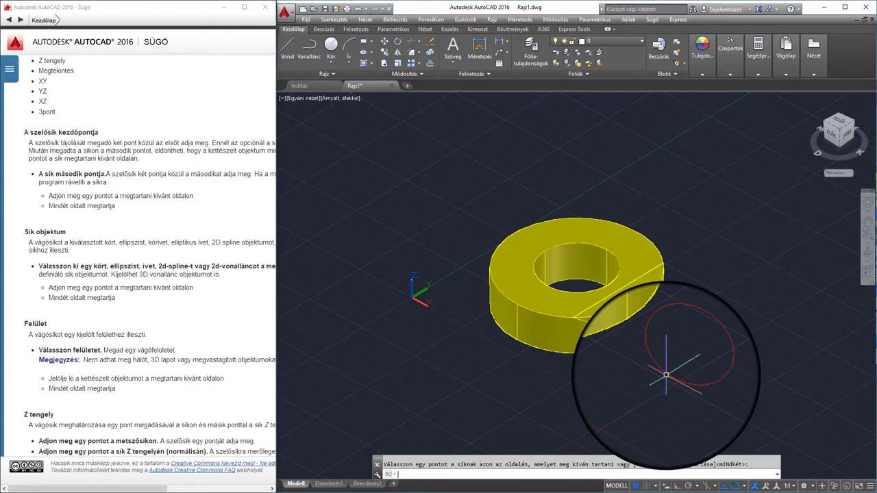
scroll(726, 308, "up", 2)
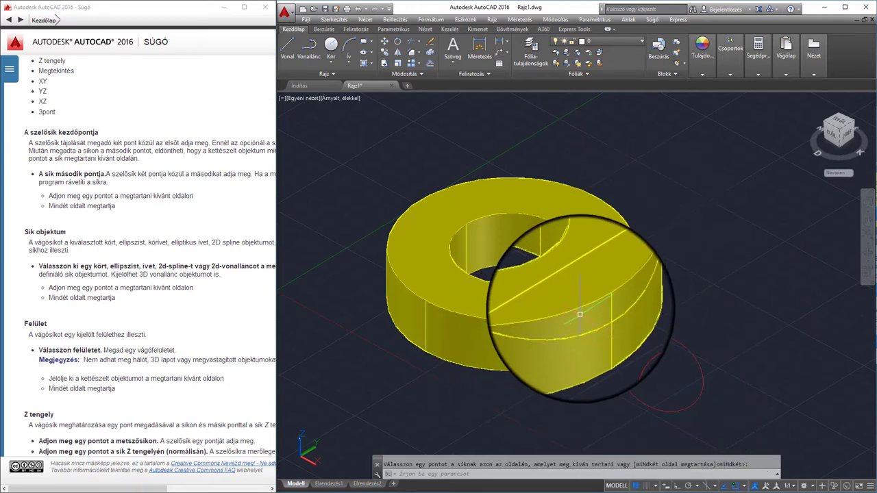
key("Return")
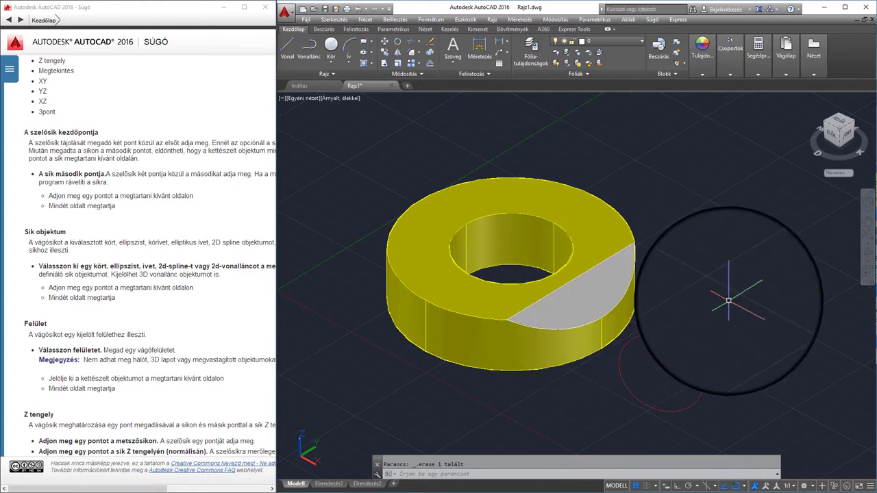
Orbit to inspect the cut face, undo the slice, and delete the red circle.
left_click(868, 254)
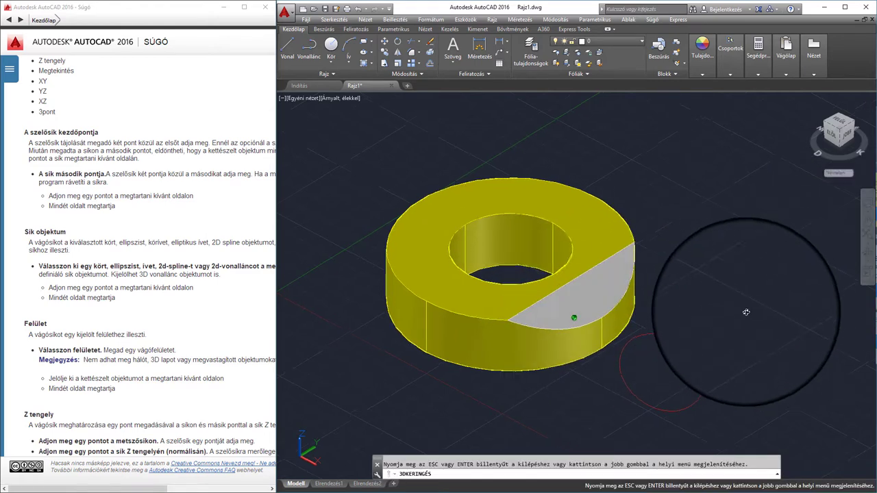
mouse_move(694, 308)
left_mouse_down()
mouse_move(754, 292)
mouse_move(713, 303)
left_mouse_up()
key("Escape")
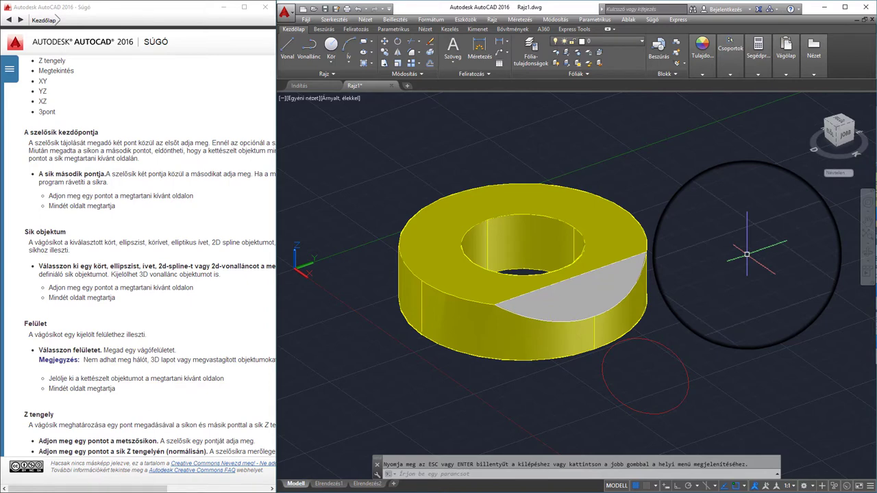
key("ctrl+z")
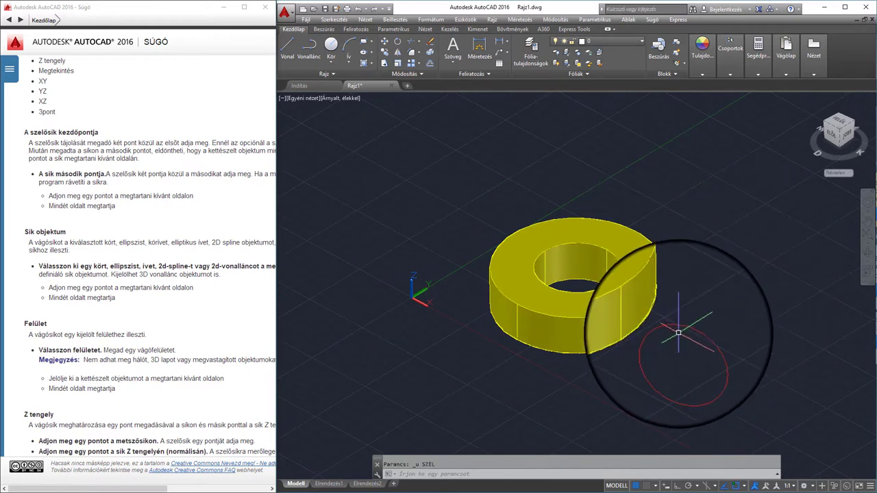
key("Delete")
scroll(637, 337, "up", 2)
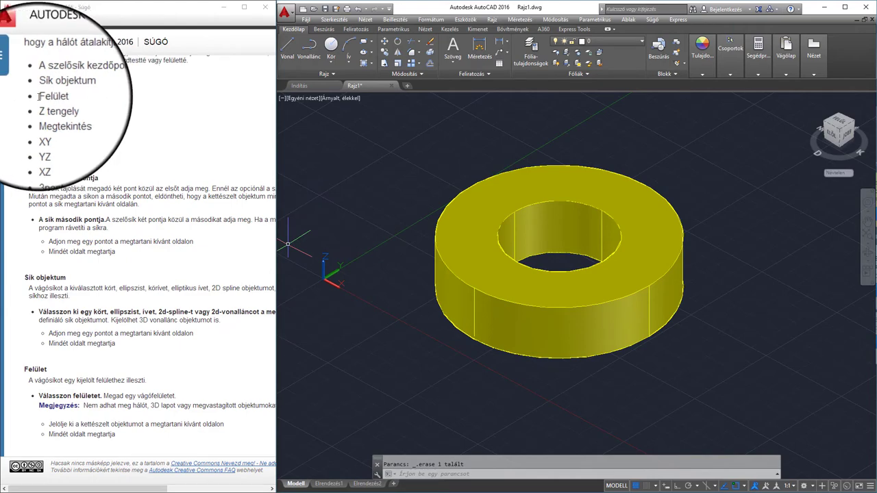
Jump to the Felület (surface) section of the SZEL help and scroll down to it.
double_click(61, 97)
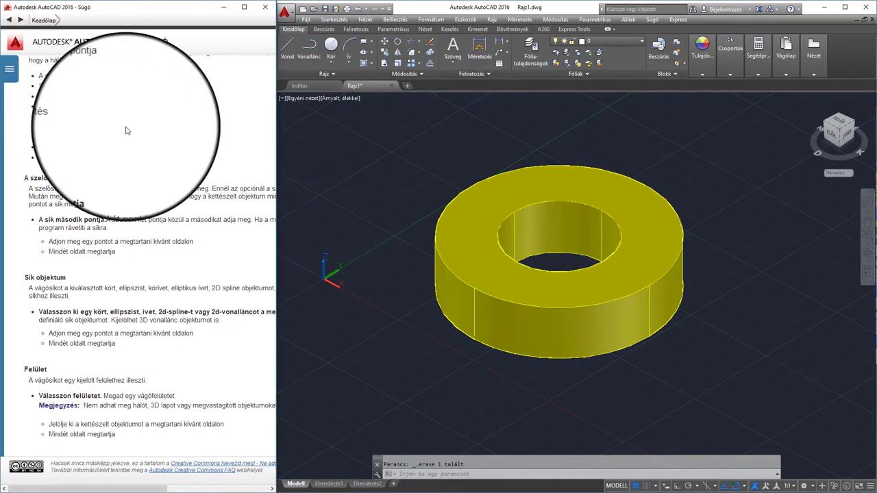
scroll(127, 205, "down", 2)
scroll(121, 221, "down", 2)
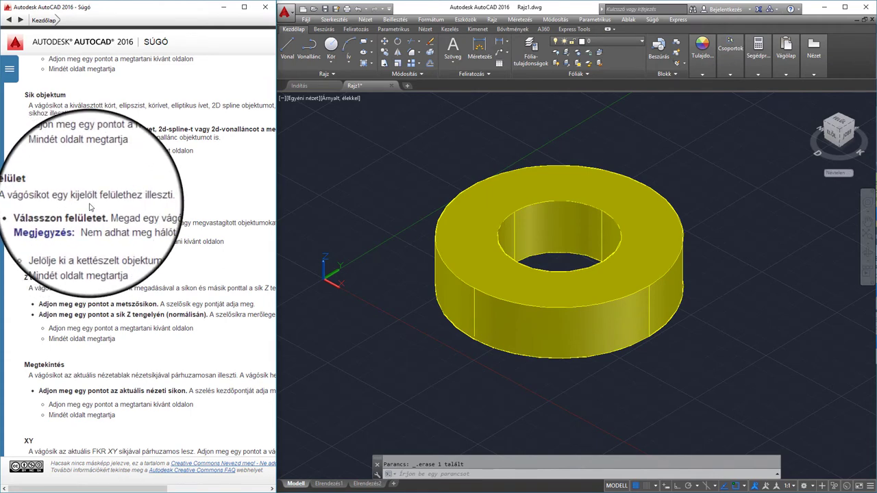
left_click(664, 346)
key("Escape")
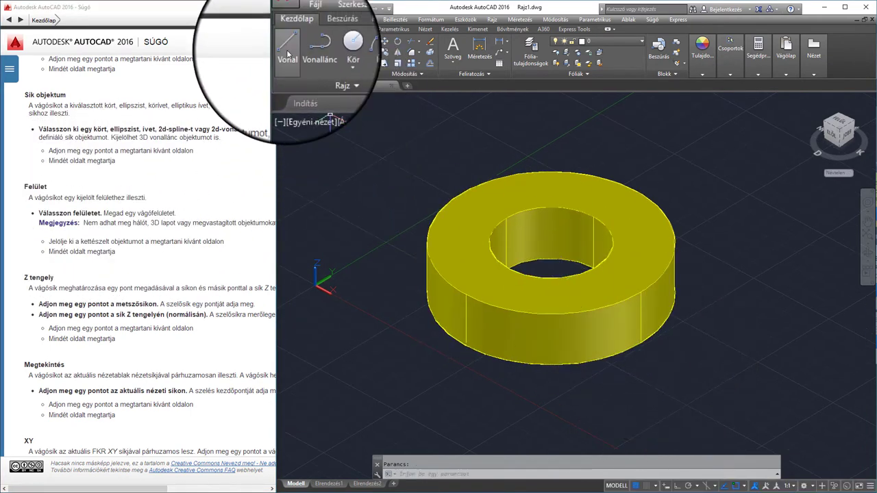
Draw a line across the ring and give it a thickness of 50 in Properties.
left_click(287, 49)
left_click(373, 213)
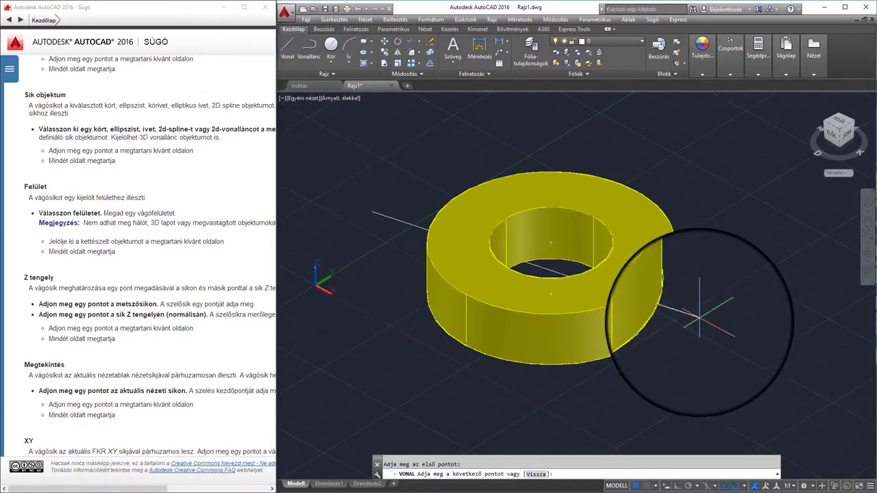
key("Escape")
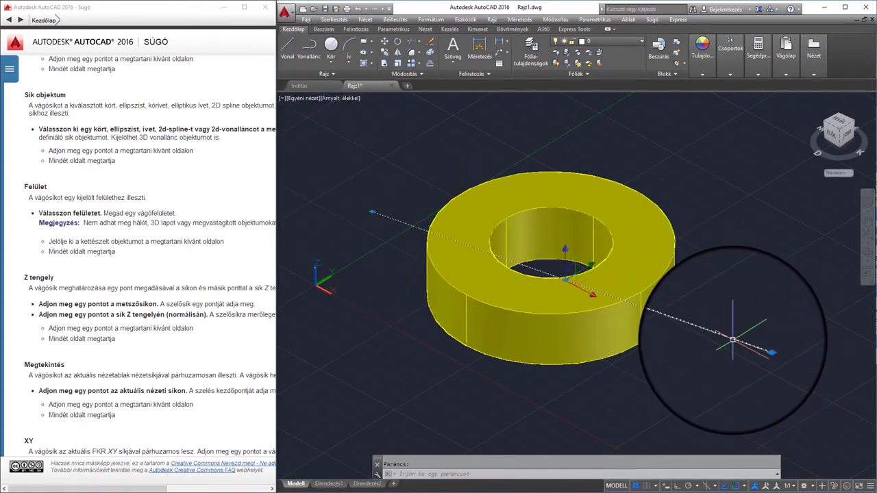
right_click(733, 339)
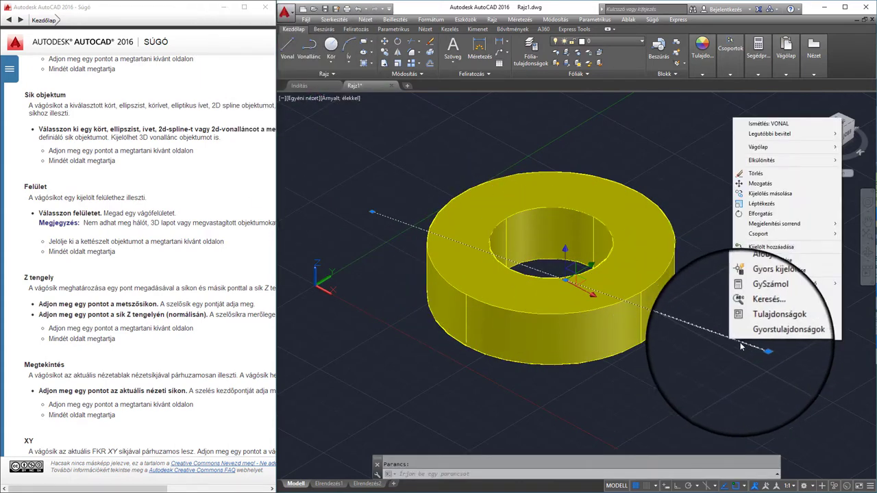
left_click(772, 325)
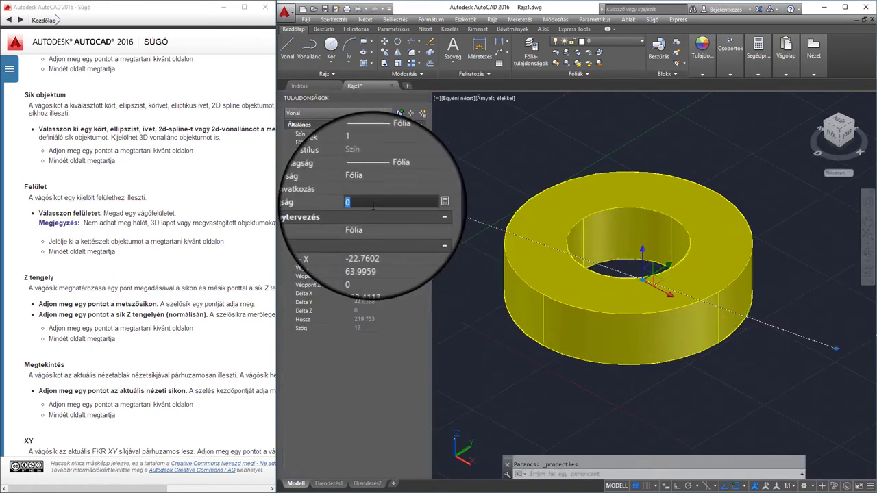
type("0")
key("Return")
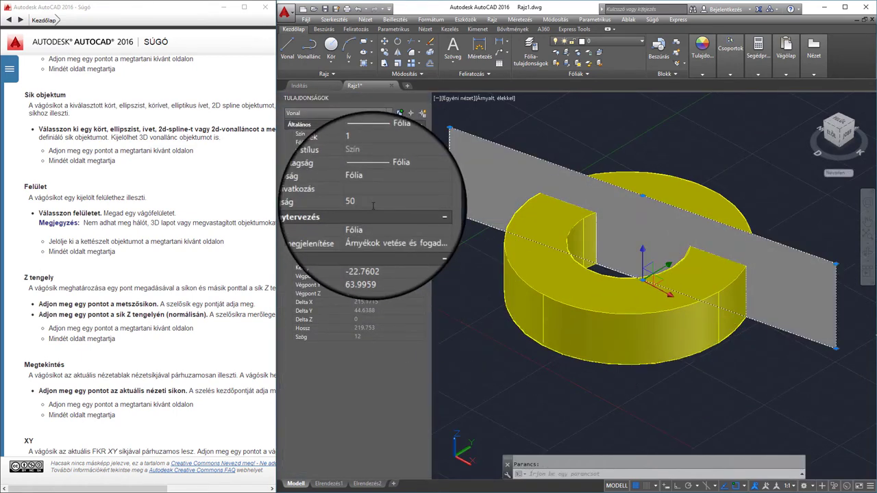
left_click(424, 98)
key("Escape")
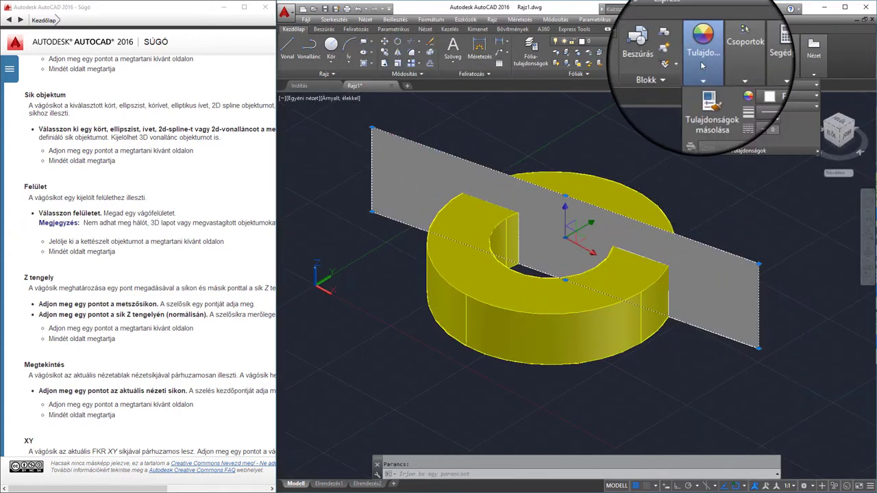
Colour the cutting plane blue from the properties colour list, then change it to green.
left_click(731, 74)
left_click(710, 49)
left_click(747, 92)
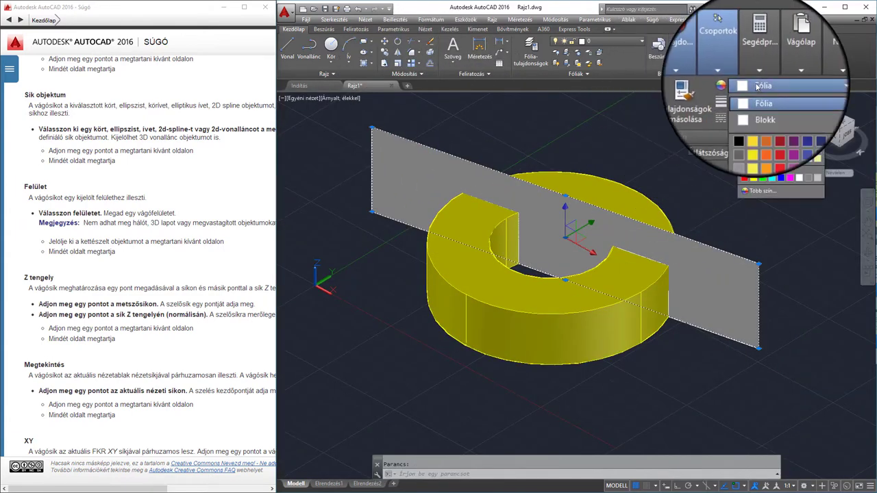
left_click(780, 172)
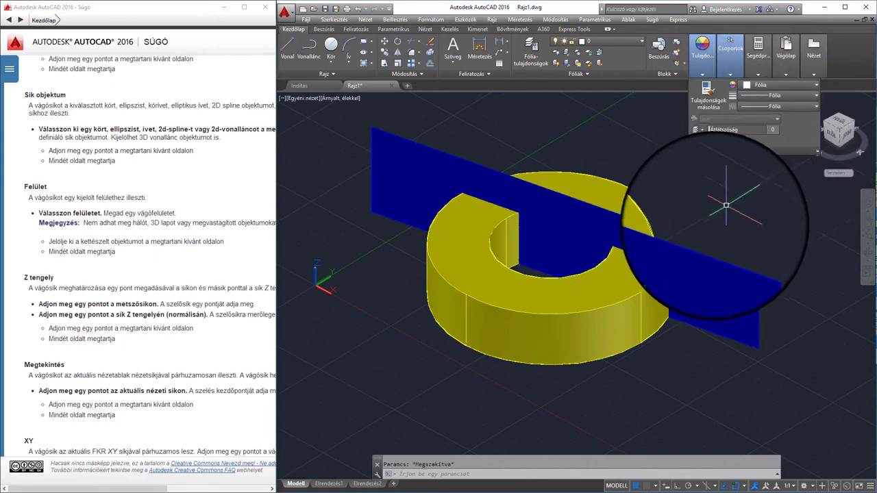
mouse_move(719, 228)
left_mouse_down()
mouse_move(765, 244)
mouse_move(678, 274)
left_mouse_up()
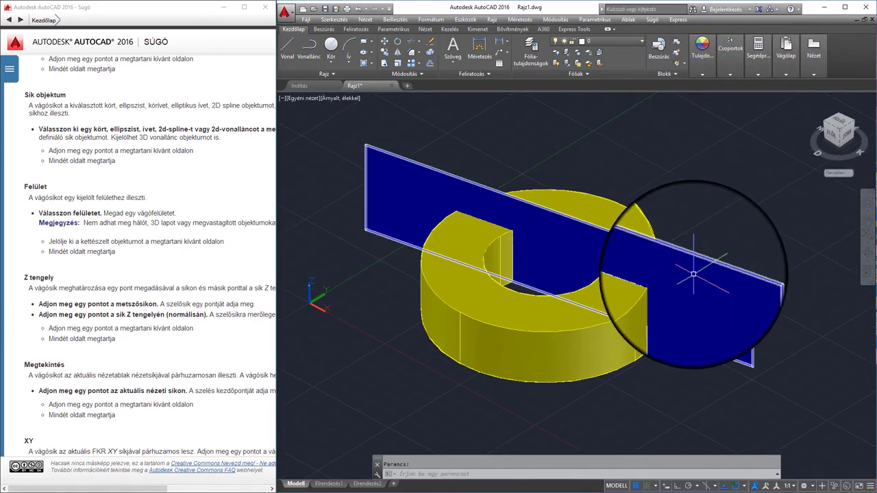
key("Escape")
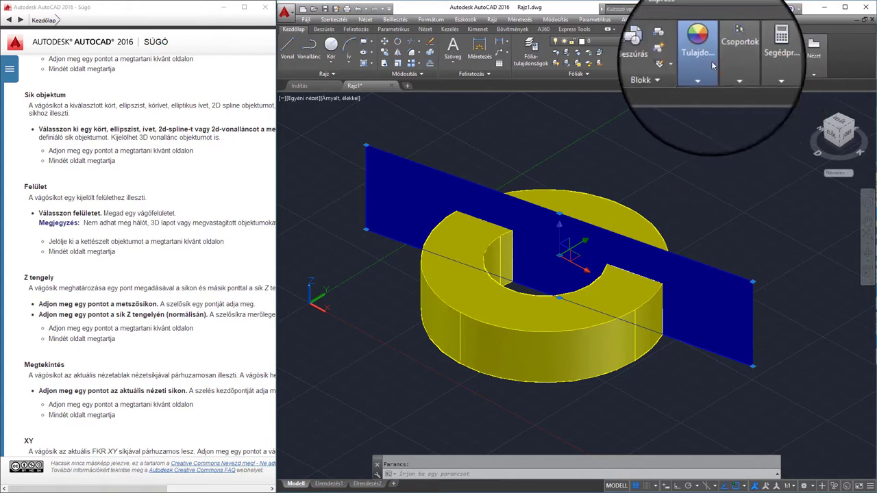
mouse_move(702, 51)
left_click(781, 85)
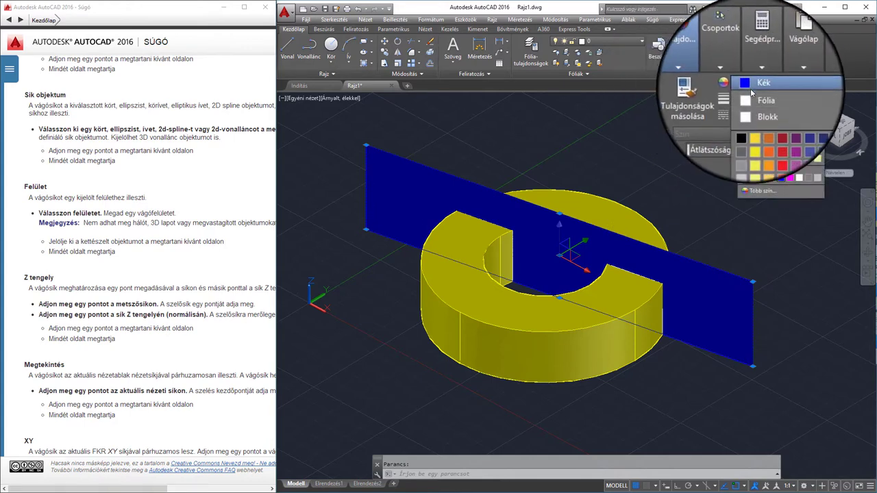
left_click(763, 178)
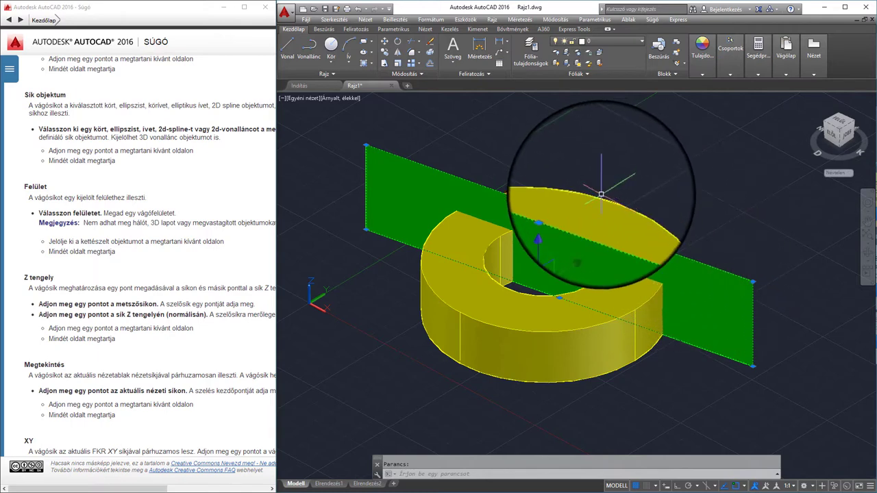
left_click(555, 20)
mouse_move(576, 288)
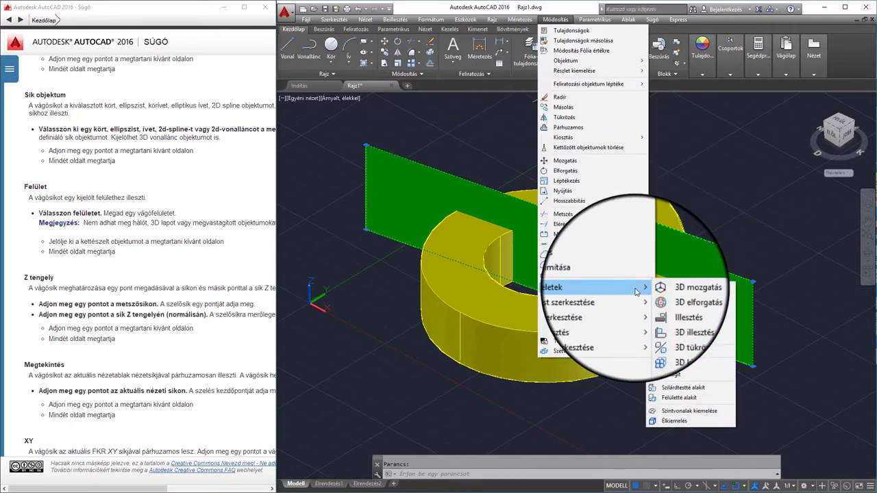
Convert the green plane into a surface and check it in the Properties palette.
left_click(692, 400)
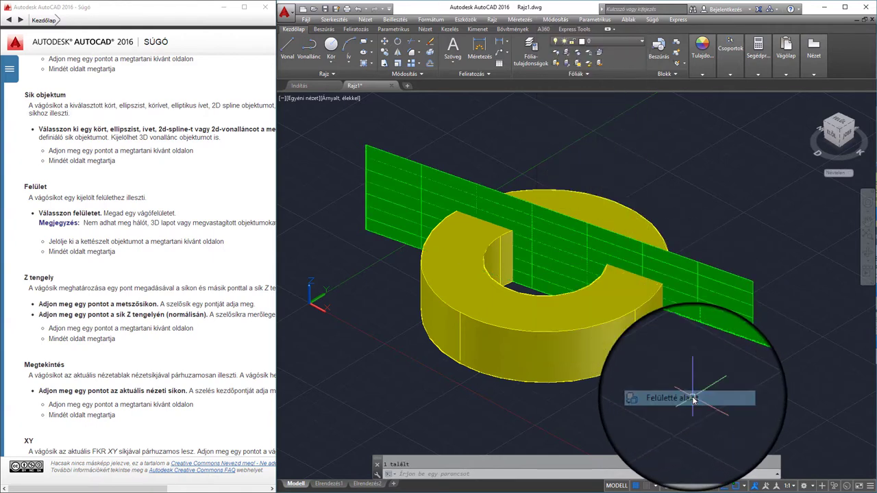
left_click(736, 274)
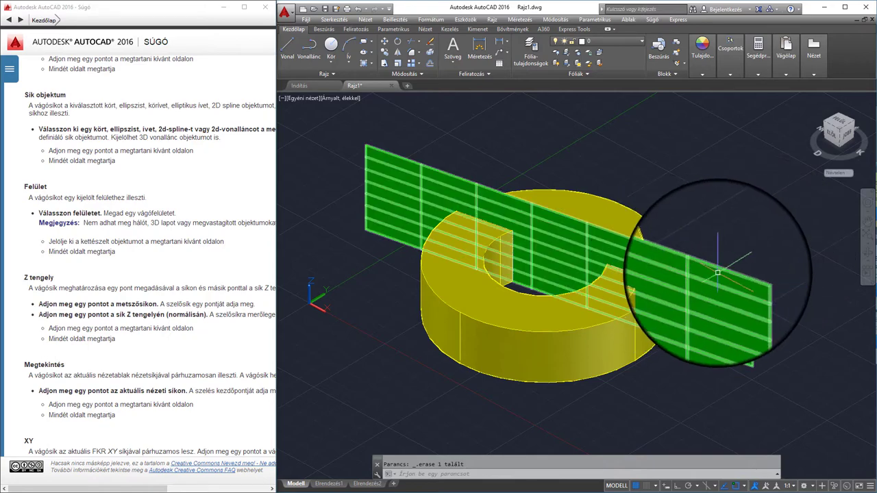
key("ctrl+z")
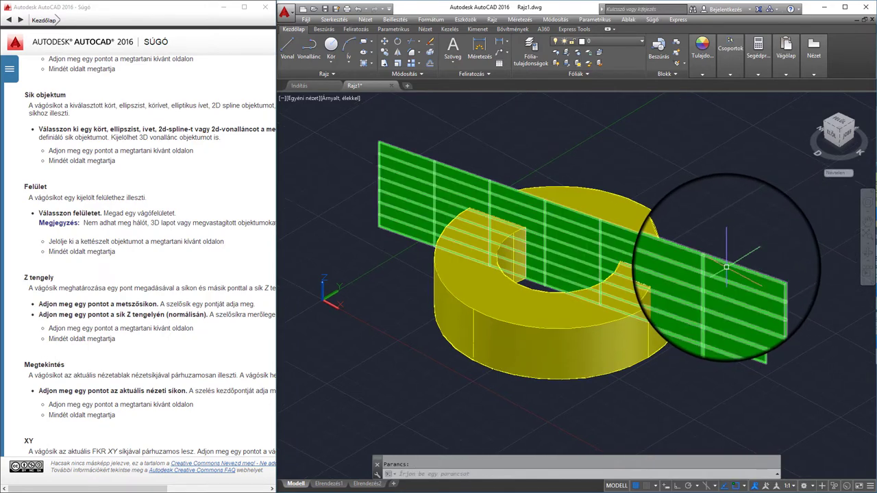
right_click(725, 278)
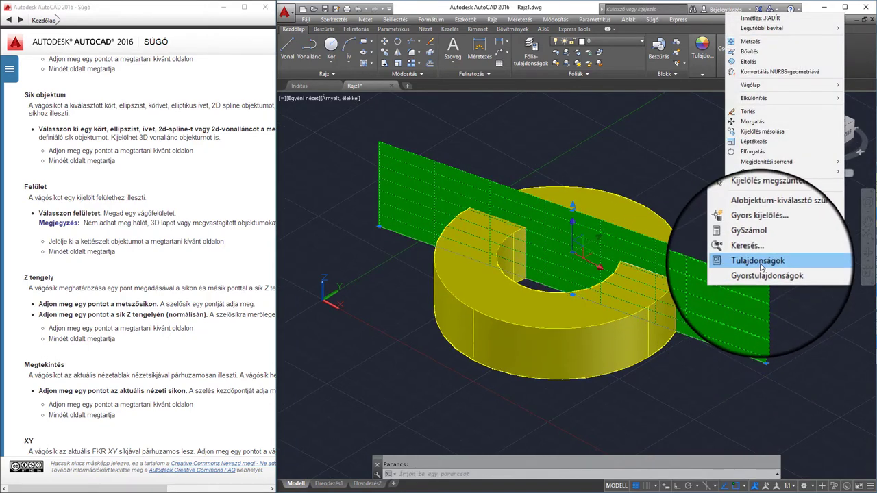
left_click(789, 256)
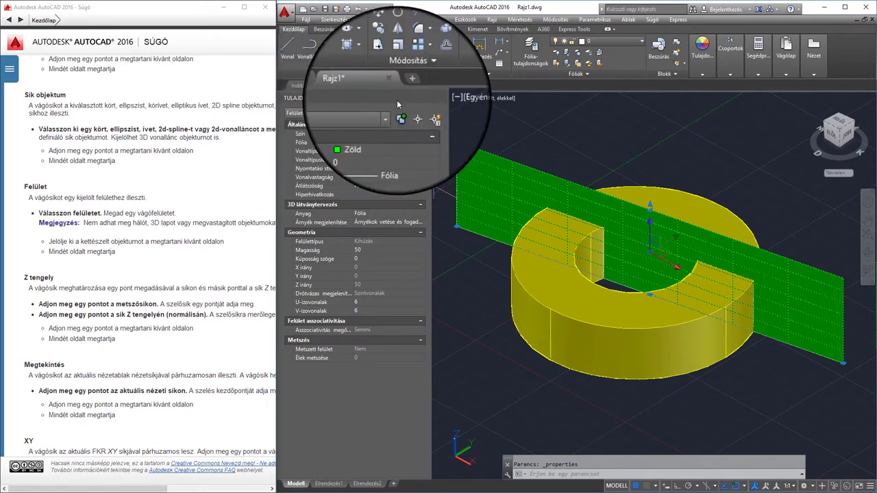
key("Escape")
left_click(424, 100)
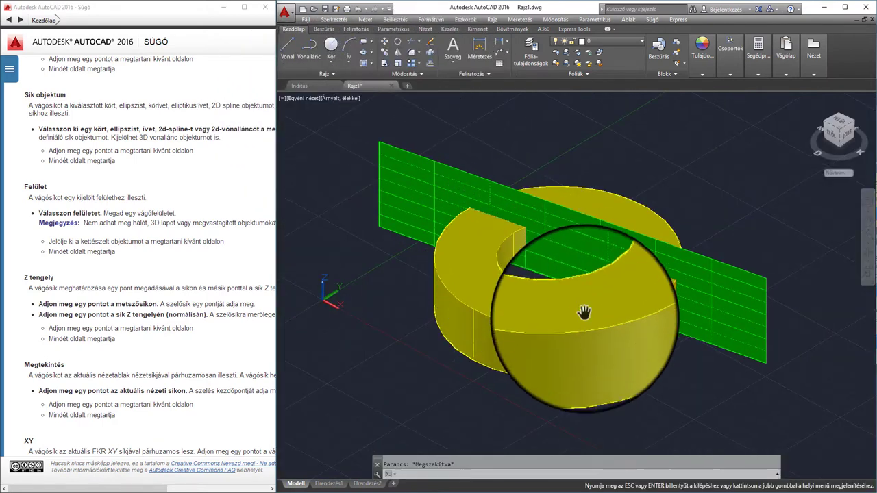
left_click(612, 376)
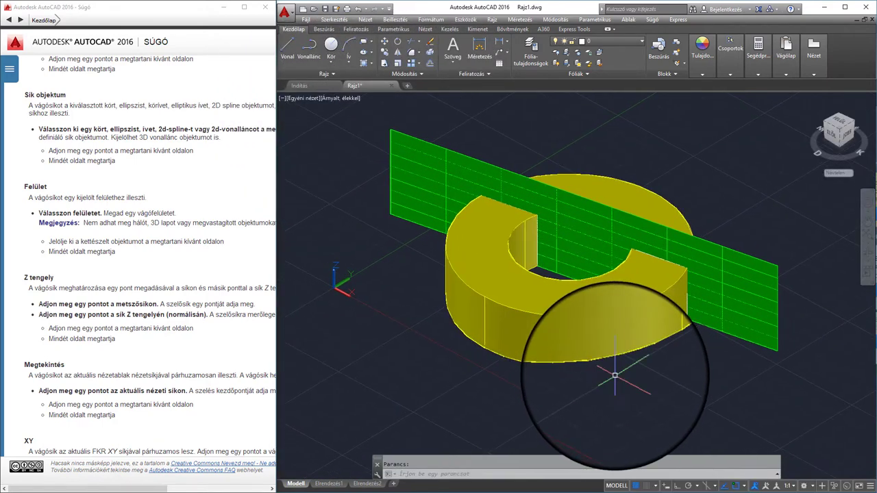
Slice the yellow ring with SZEL, using the green surface as the cutting surface.
type("SZ")
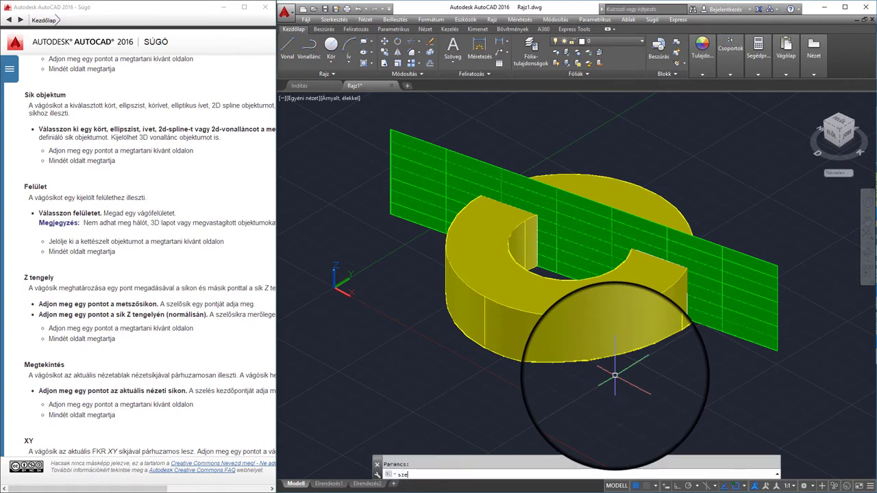
type("EL Válassza ki a")
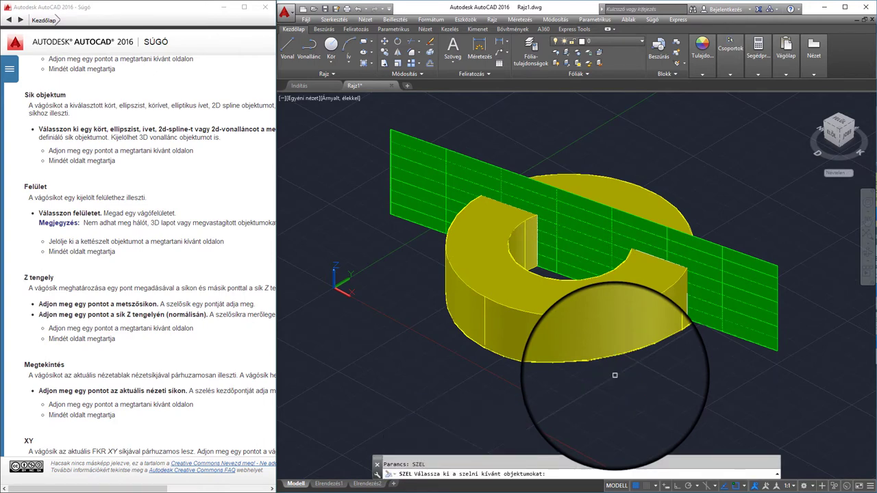
left_click(545, 319)
type("f")
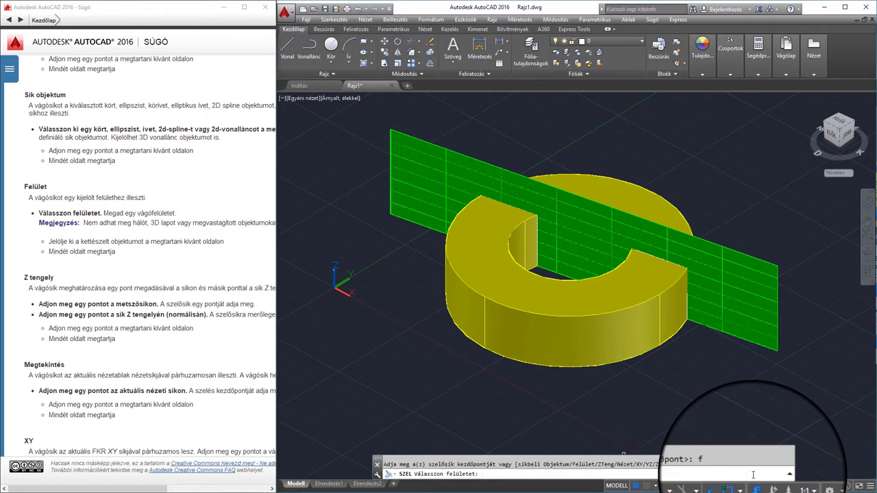
left_click(776, 318)
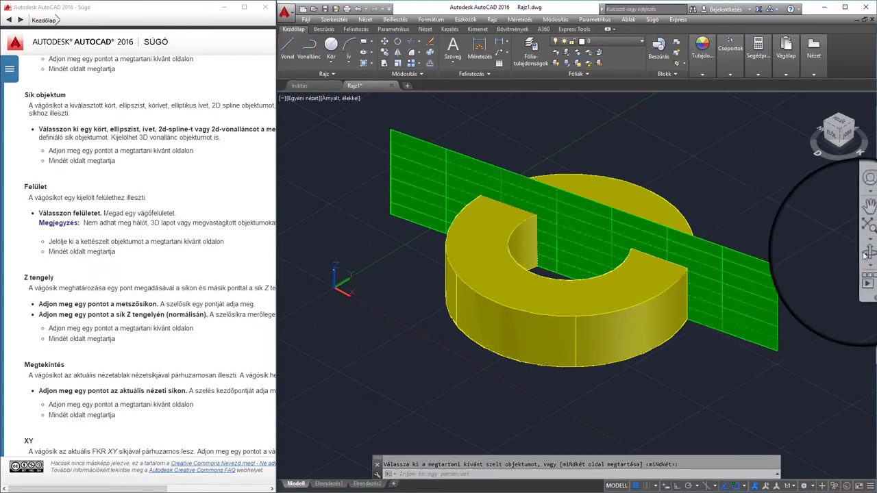
Select one sliced ring piece and start a move, then cancel it.
mouse_move(746, 261)
middle_mouse_down("shift")
mouse_move(706, 296)
mouse_move(646, 298)
middle_mouse_up("shift")
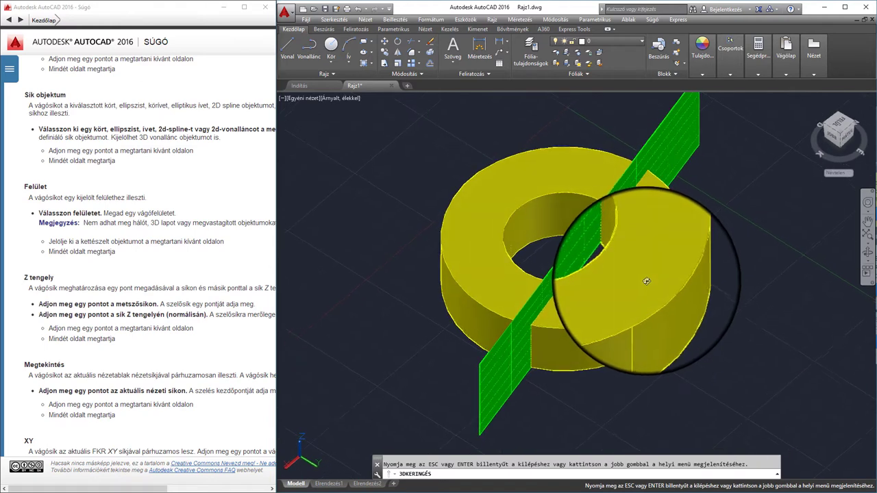
left_click(646, 298)
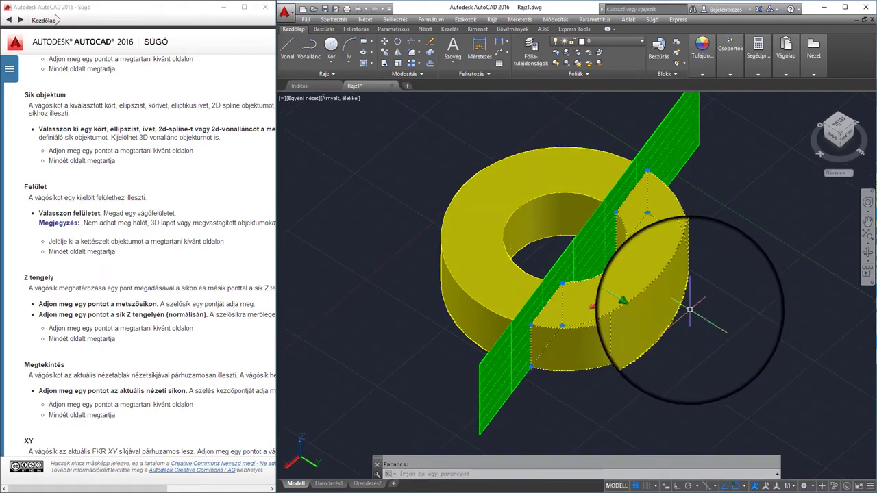
type("m")
key("Return")
left_click(685, 303)
key("Escape")
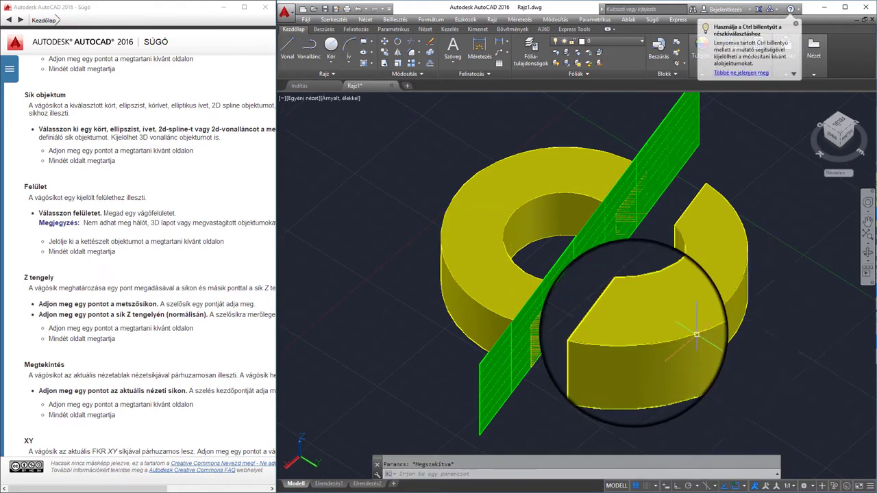
Orbit the sliced ring to inspect it from behind and other sides.
scroll(699, 363, "down", 2)
left_click(866, 252)
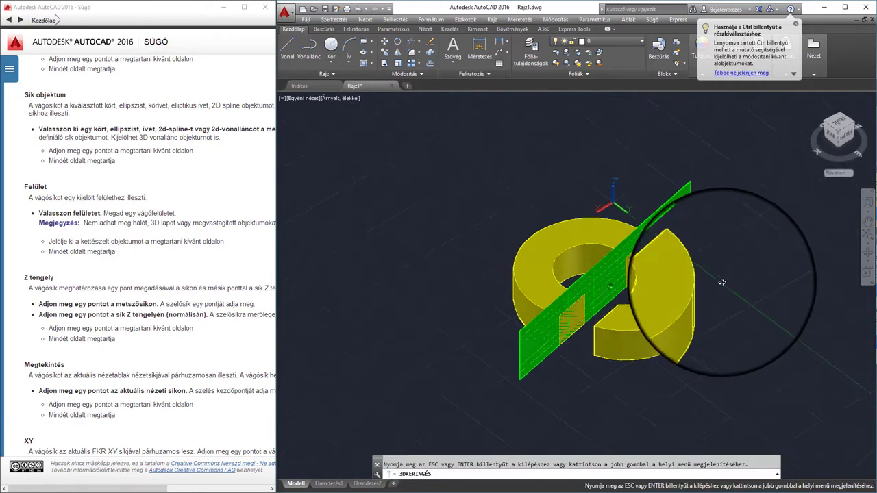
left_click_drag(665, 283, 646, 254)
scroll(591, 287, "up", 3)
scroll(590, 300, "up", 3)
scroll(591, 299, "down", 3)
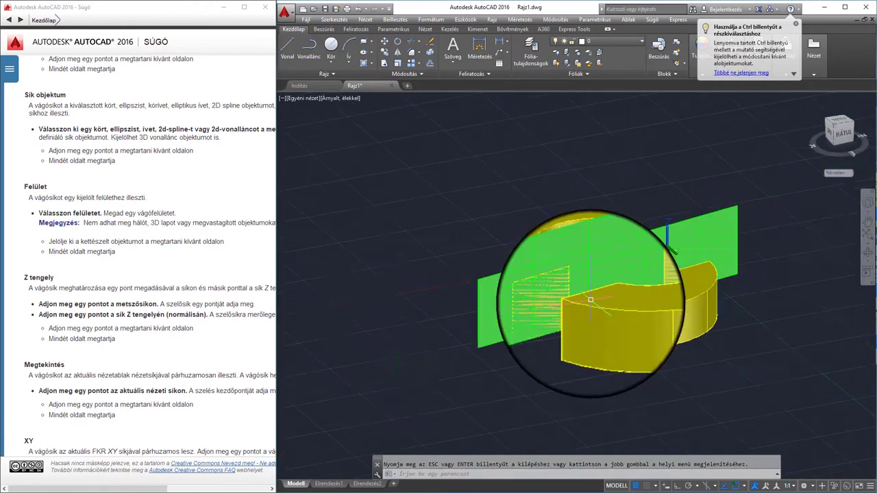
scroll(591, 300, "down", 2)
mouse_move(617, 270)
left_mouse_down()
mouse_move(686, 301)
mouse_move(657, 314)
mouse_move(685, 274)
left_mouse_up()
key("Escape")
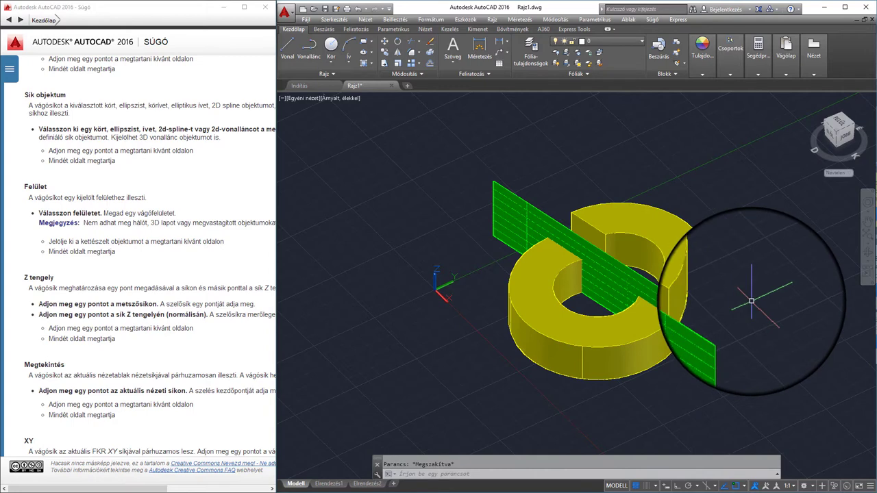
Undo the slice, delete the green cutting surface, and switch to the southeast isometric view.
key("ctrl+z")
key("ctrl+z")
key("ctrl+z")
key("ctrl+z")
key("ctrl+z")
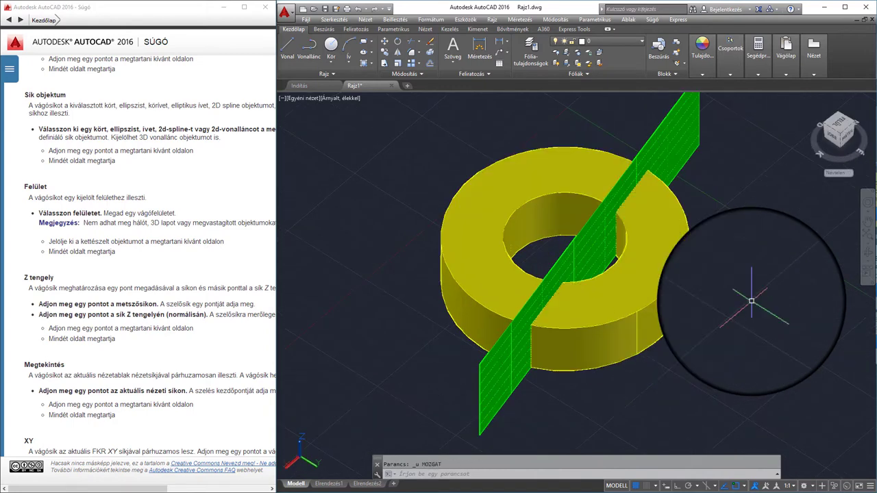
key("ctrl+z")
key("ctrl+z")
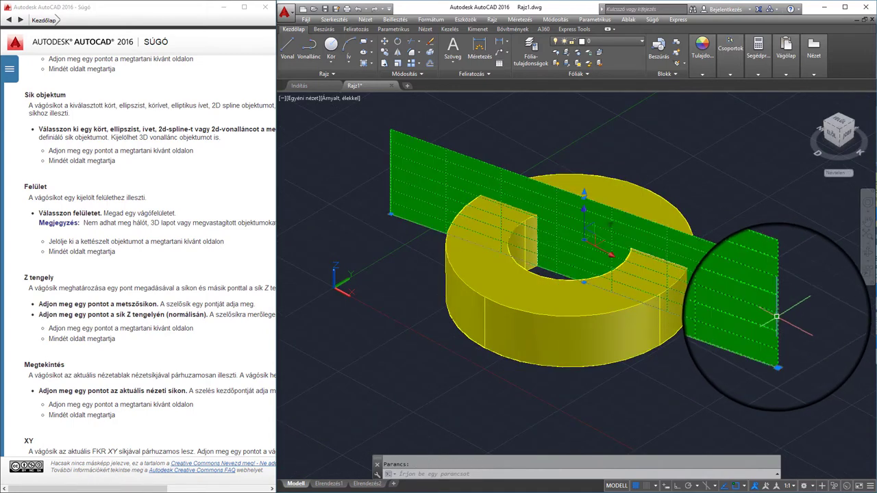
key("Delete")
scroll(773, 315, "down", 3)
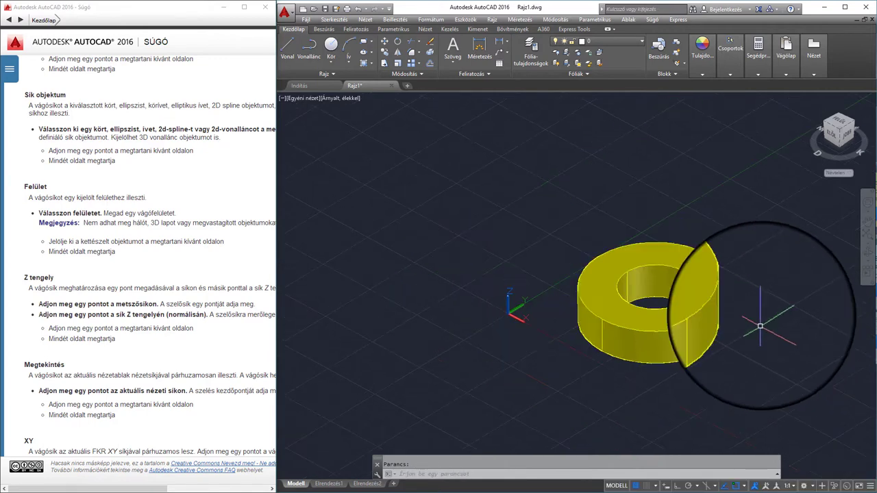
left_click(844, 116)
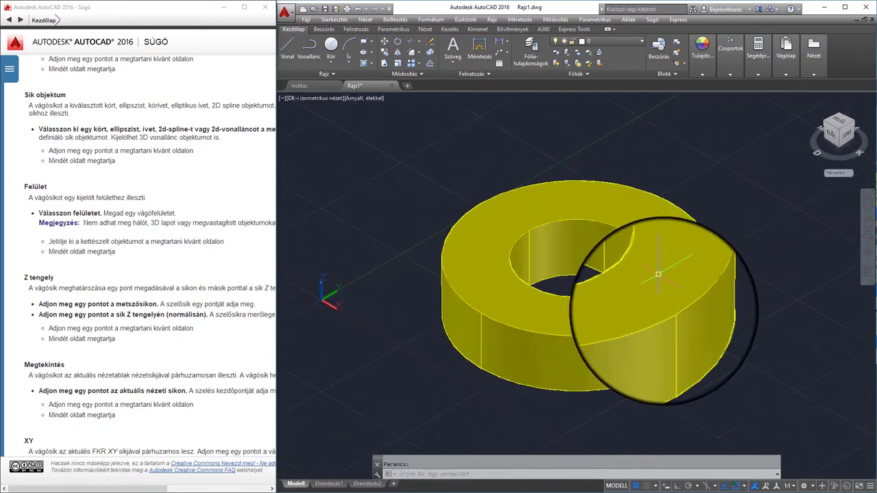
Scroll the help page to the Z axis section, then restart SZEL in the drawing.
middle_click_drag(721, 359, 723, 359)
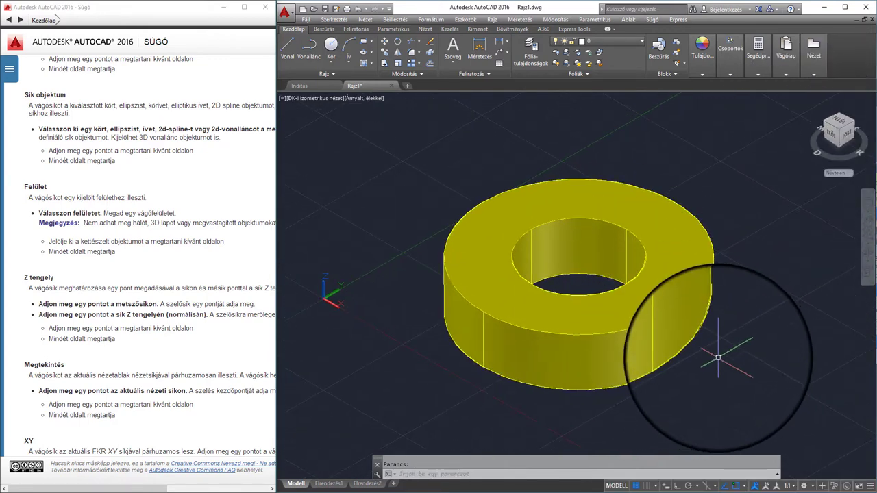
scroll(57, 250, "down", 1)
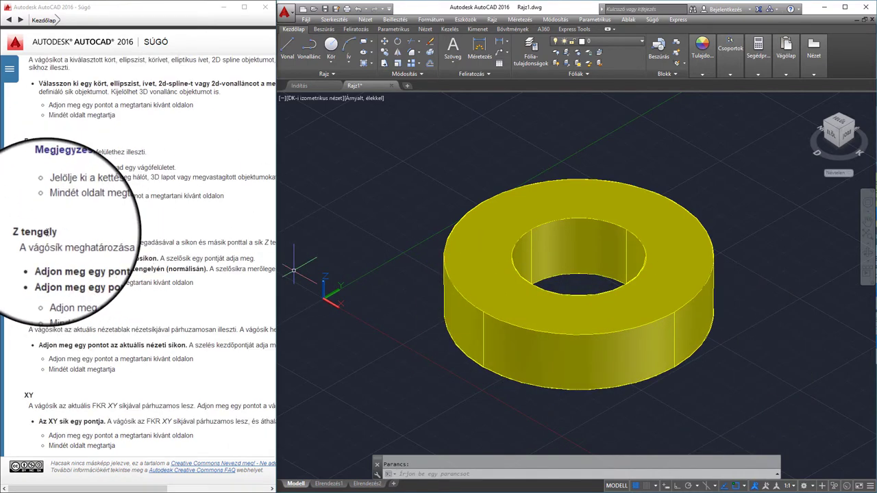
scroll(48, 237, "down", 1)
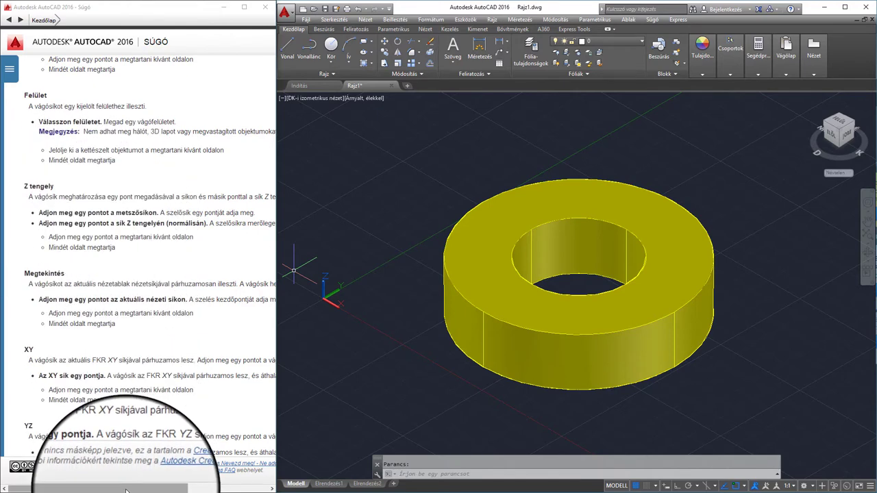
mouse_move(126, 491)
left_mouse_down()
mouse_move(219, 491)
mouse_move(123, 490)
left_mouse_up()
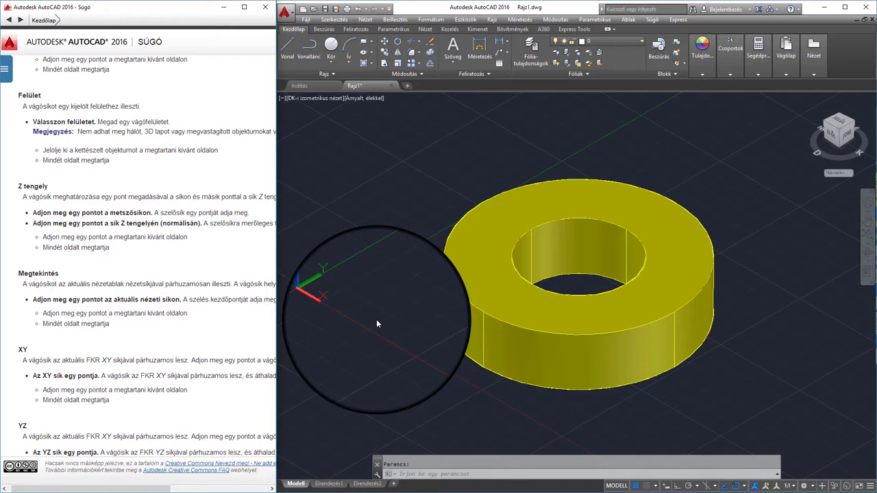
left_click(377, 274)
key("Escape")
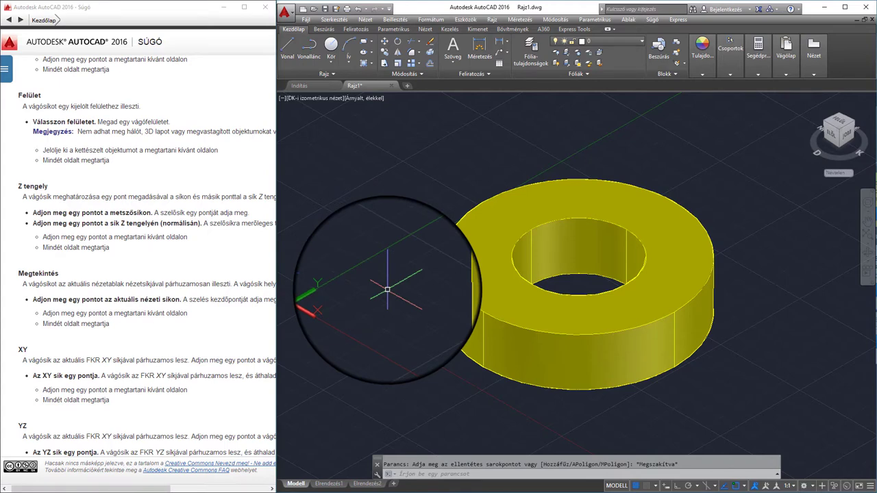
type("s")
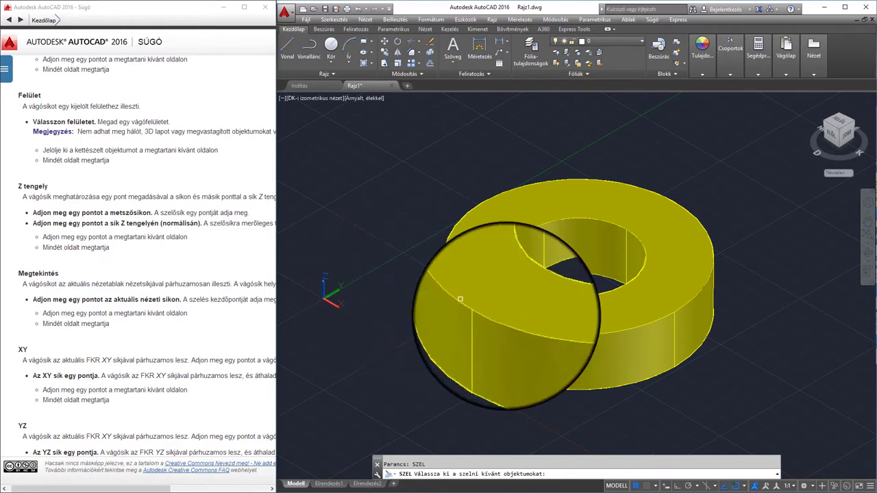
Slice the ring via the Z-axis option, picking a plane point and an outer-edge normal point.
left_click(509, 320)
type("zt")
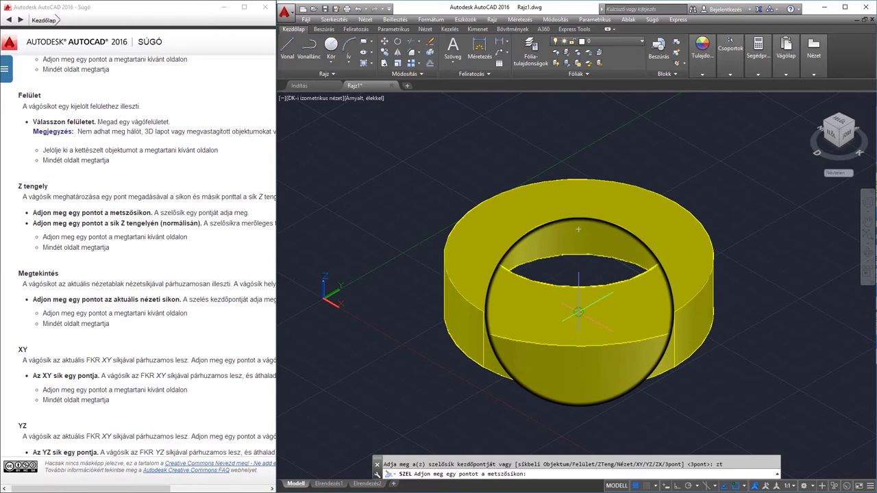
left_click(578, 313)
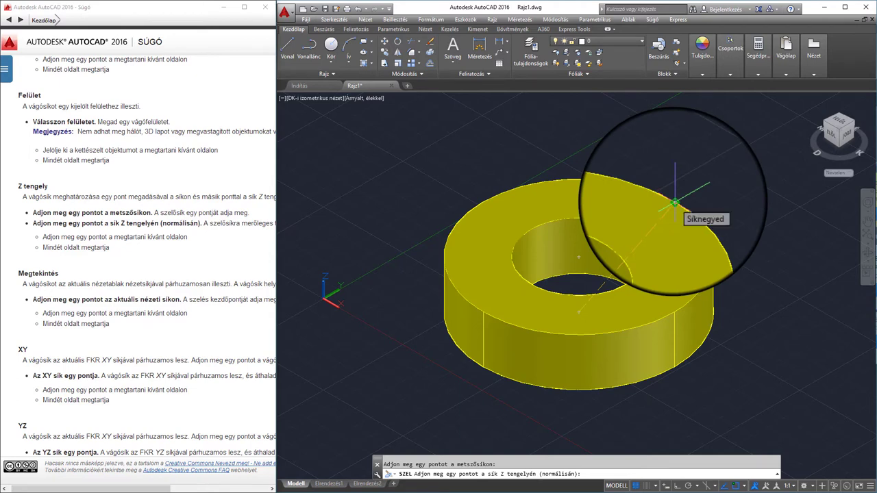
left_click(675, 203)
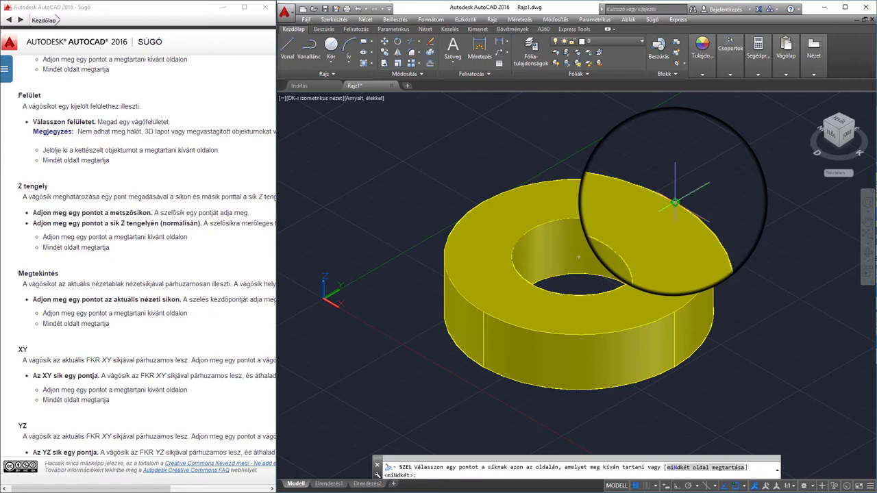
key("Return")
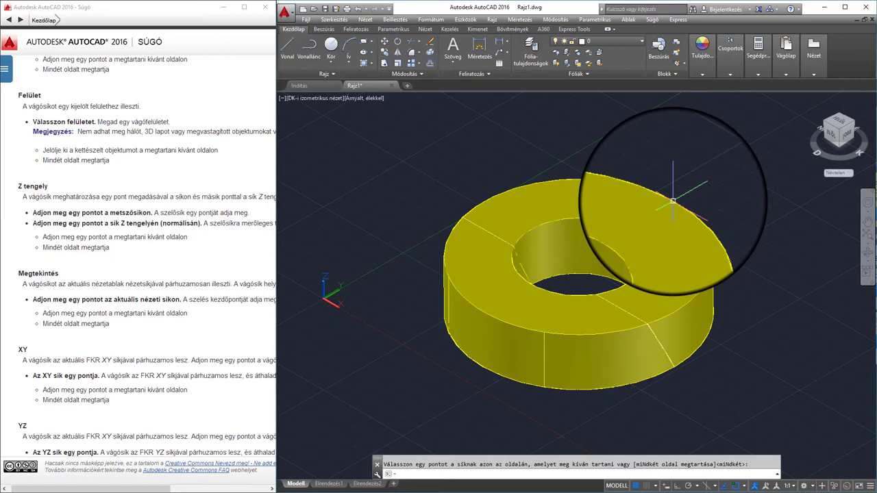
key("Return")
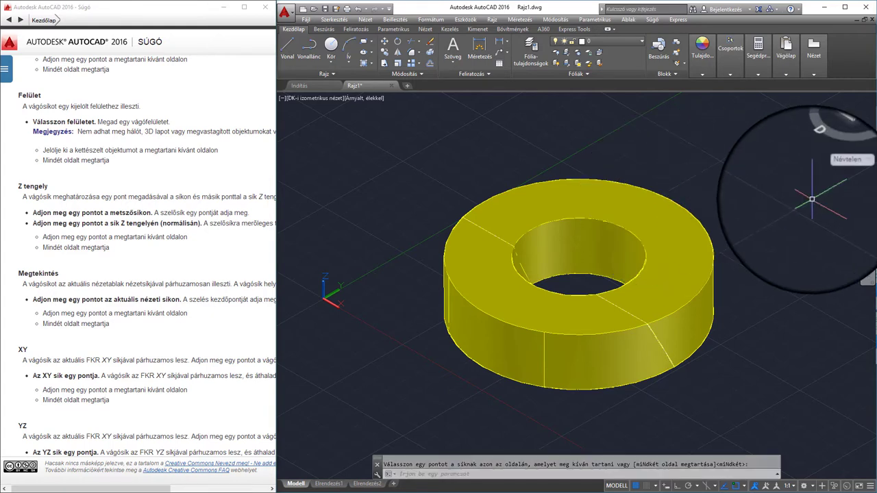
left_click(867, 253)
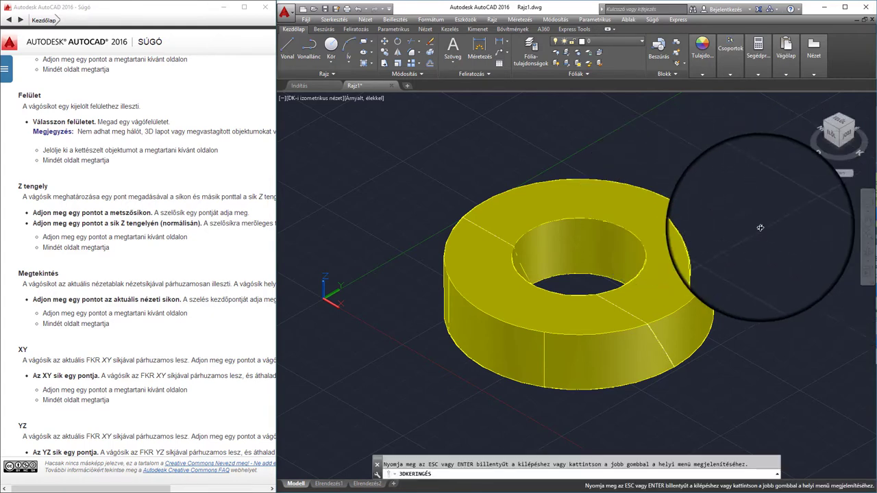
mouse_move(705, 225)
left_mouse_down()
mouse_move(744, 254)
mouse_move(638, 257)
mouse_move(669, 239)
mouse_move(411, 233)
left_mouse_up()
key("Escape")
left_click(503, 222)
type("mo")
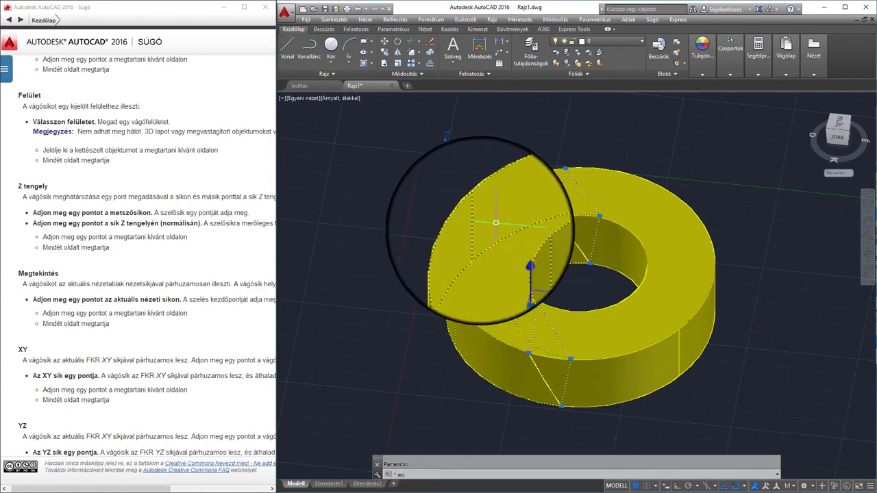
key("Return")
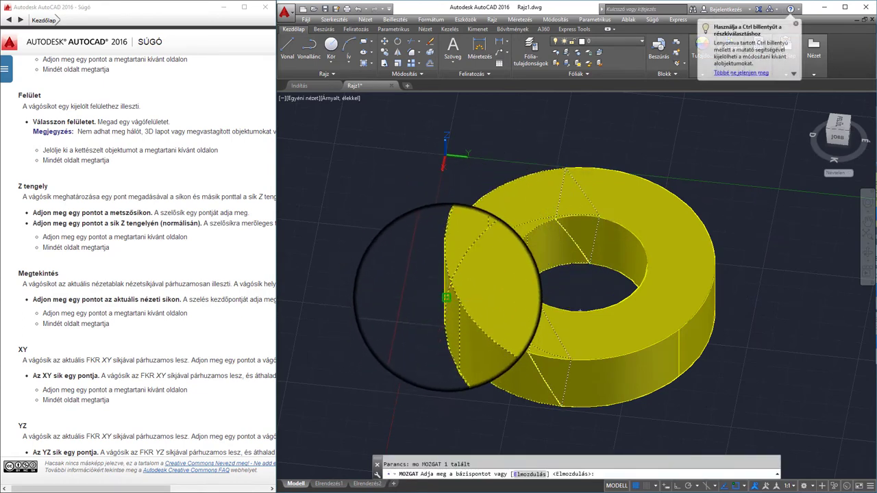
left_click(446, 294)
left_click(480, 287)
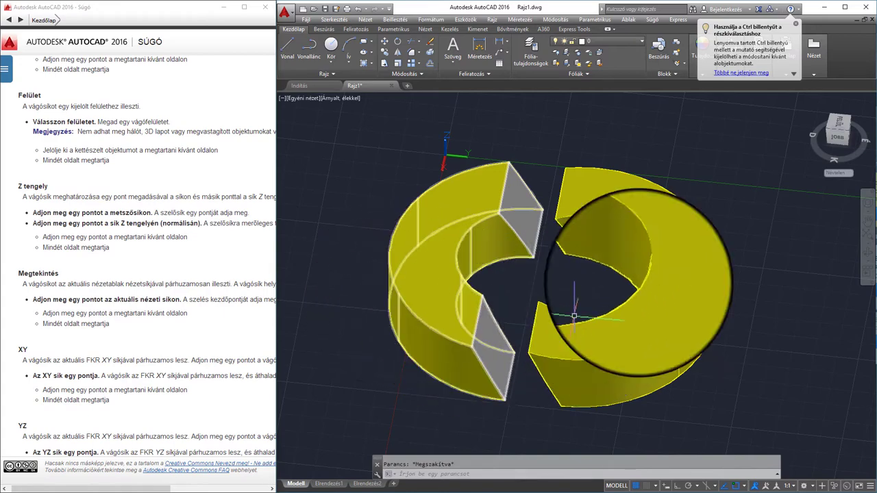
left_click(866, 250)
mouse_move(859, 254)
left_mouse_down()
mouse_move(753, 256)
mouse_move(675, 249)
mouse_move(675, 239)
mouse_move(765, 201)
mouse_move(781, 225)
mouse_move(744, 231)
mouse_move(756, 249)
mouse_move(867, 253)
mouse_move(762, 270)
left_mouse_up()
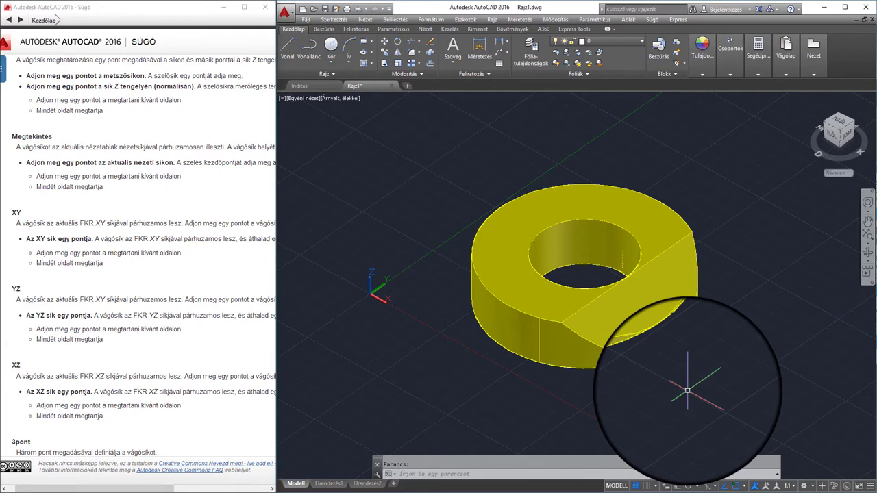
Slice the ring with SZEL parallel to XY through a lower-edge point, keeping both sides.
type("SZEL")
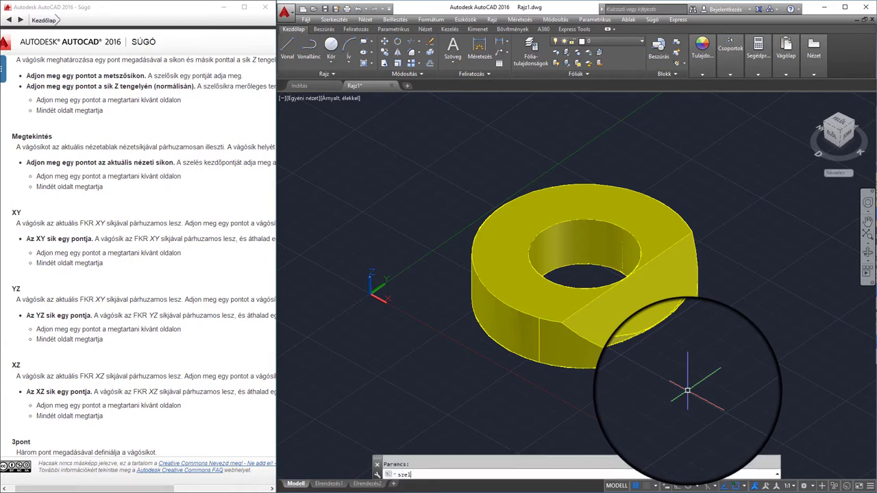
key("Return")
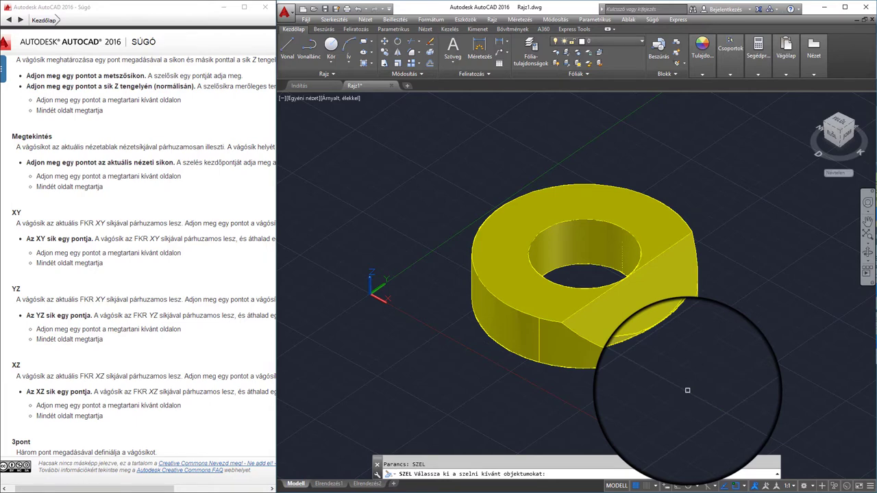
left_click(502, 304)
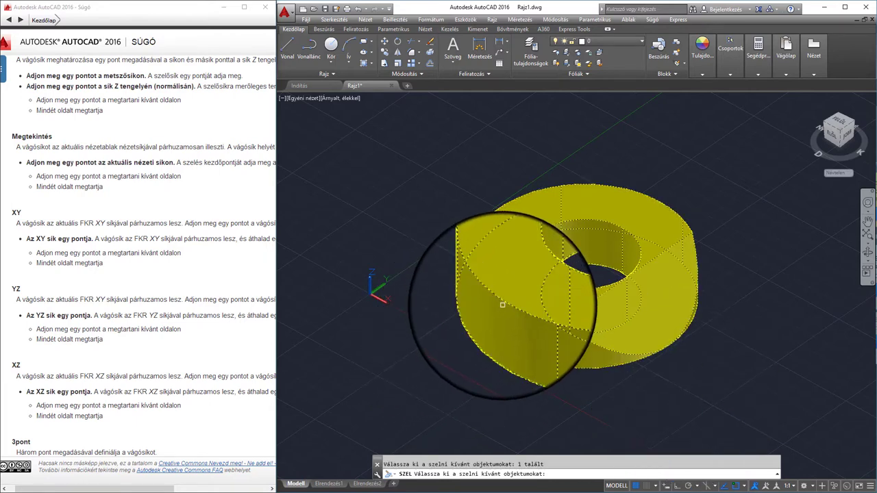
key("Return")
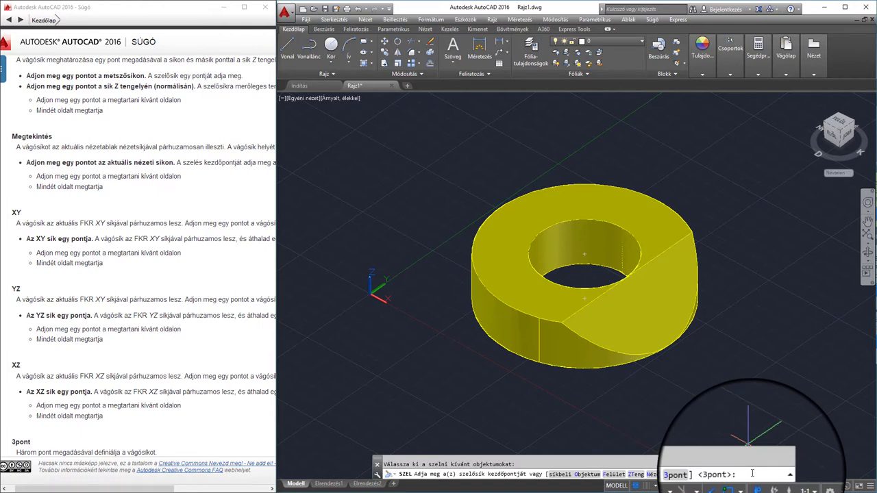
type("xy")
key("Return")
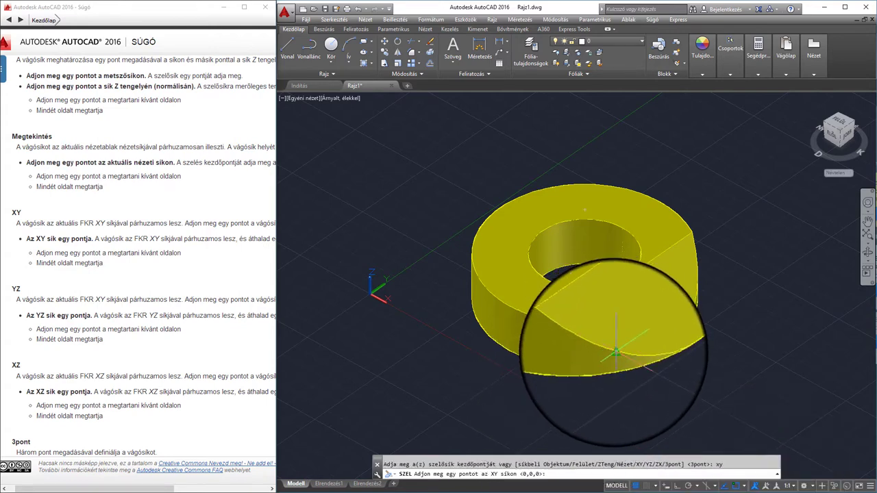
scroll(615, 352, "up", 2)
scroll(615, 352, "up", 2)
scroll(615, 352, "down", 1)
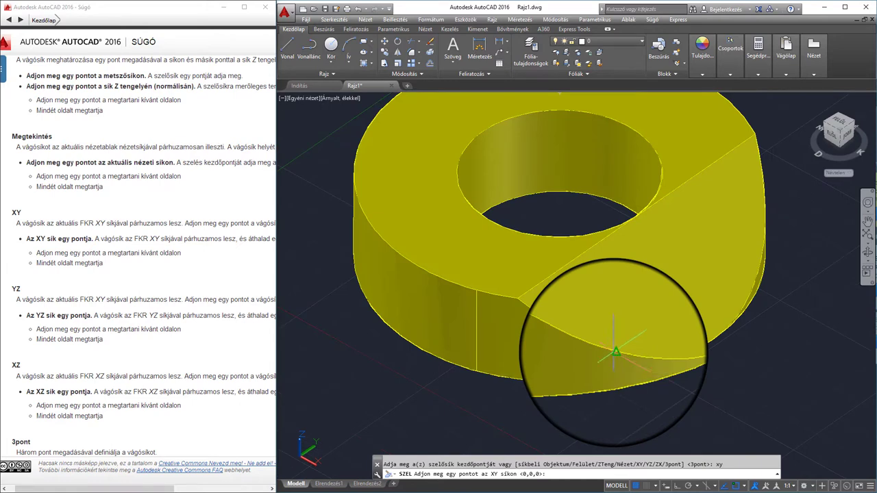
left_click(616, 353)
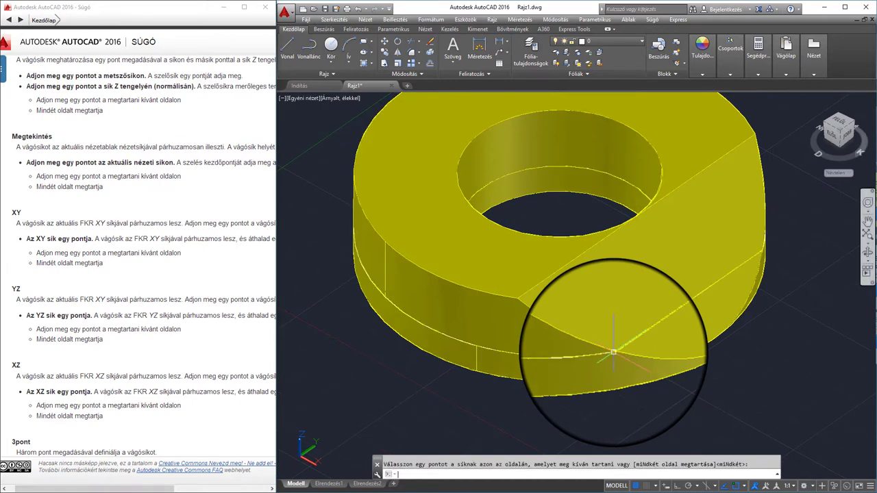
middle_click_drag(622, 399, 622, 426)
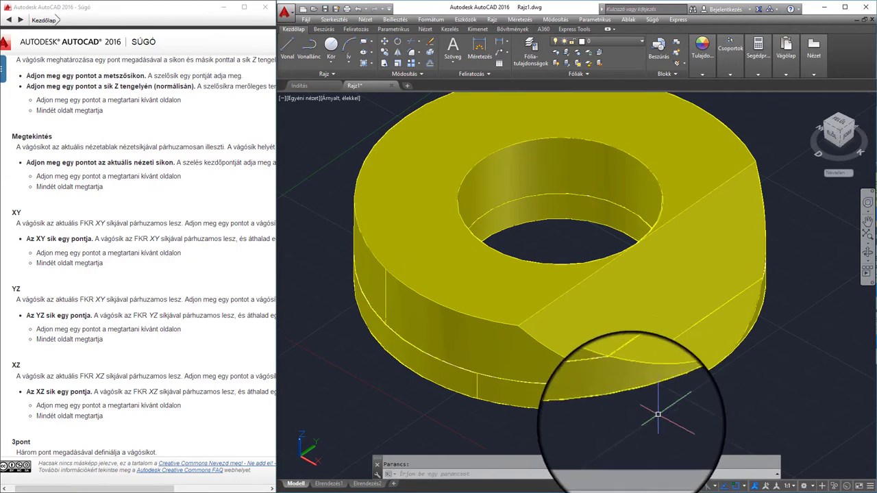
key("Return")
scroll(479, 363, "up", 2)
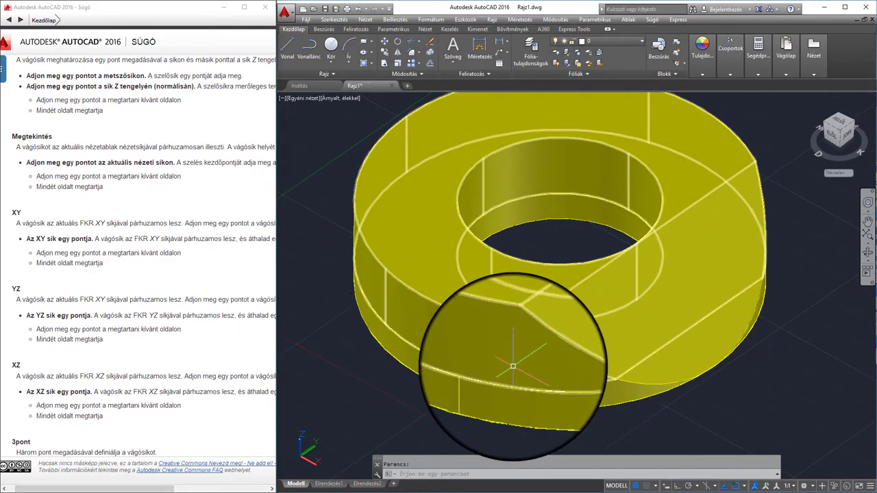
scroll(486, 365, "down", 2)
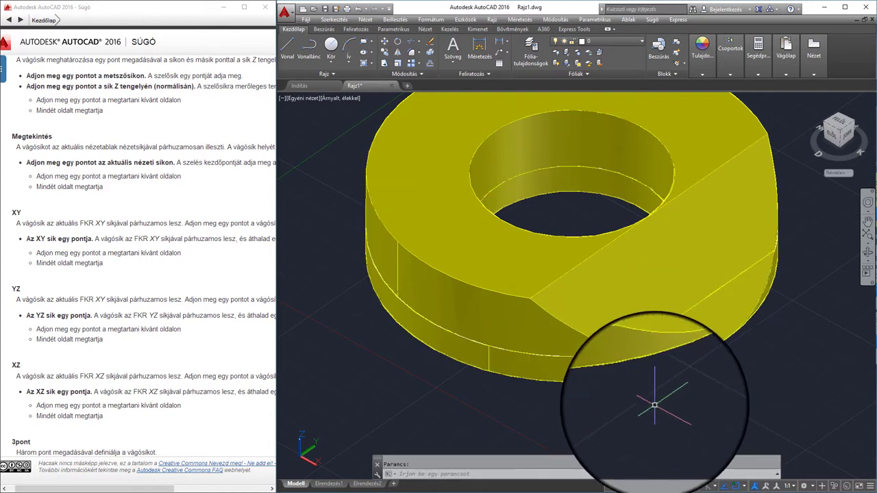
Move the thin bottom slice off to the right with MO.
left_click(640, 373)
scroll(640, 374, "down", 2)
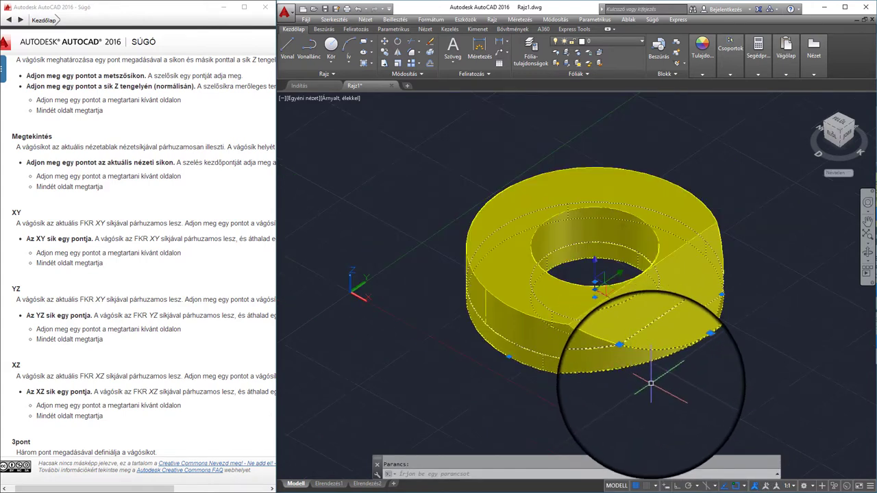
scroll(612, 361, "down", 1)
type("mo")
key("Return")
left_click(605, 358)
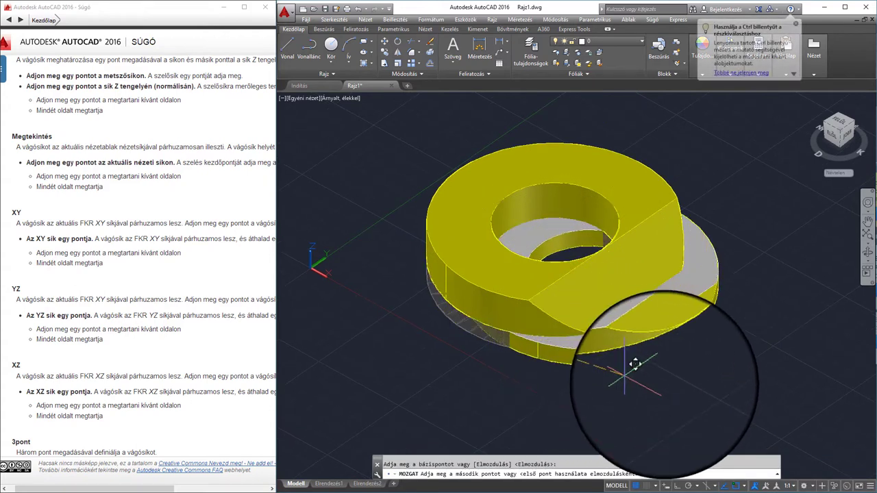
middle_click_drag(637, 359, 626, 374)
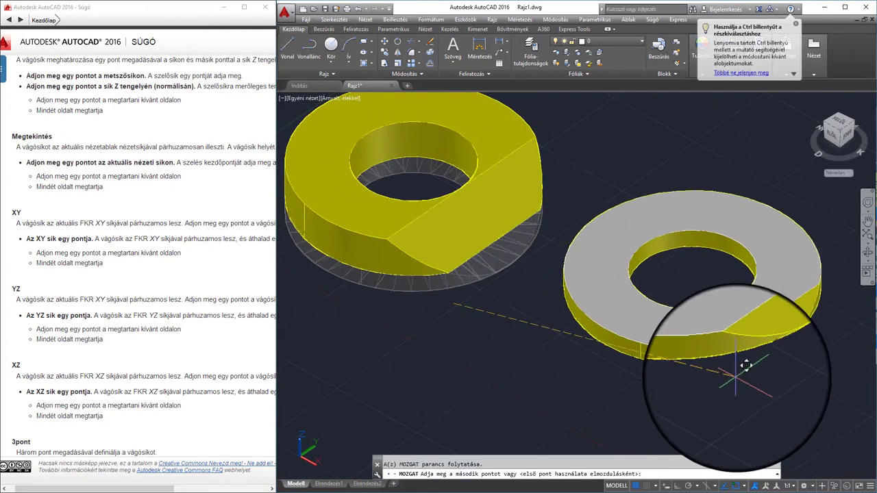
left_click(745, 348)
key("Escape")
middle_click_drag(633, 355, 616, 396)
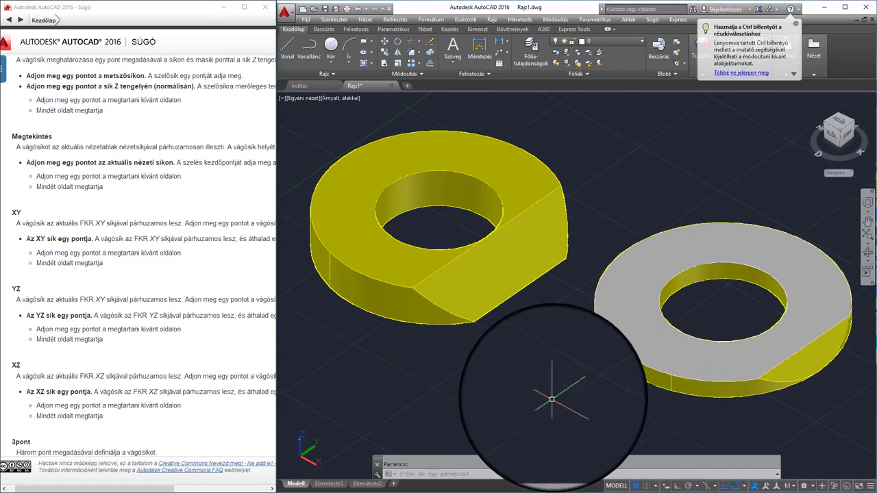
mouse_move(736, 270)
middle_mouse_down("shift")
mouse_move(652, 293)
mouse_move(654, 186)
mouse_move(668, 287)
mouse_move(682, 292)
mouse_move(452, 383)
middle_mouse_up("shift")
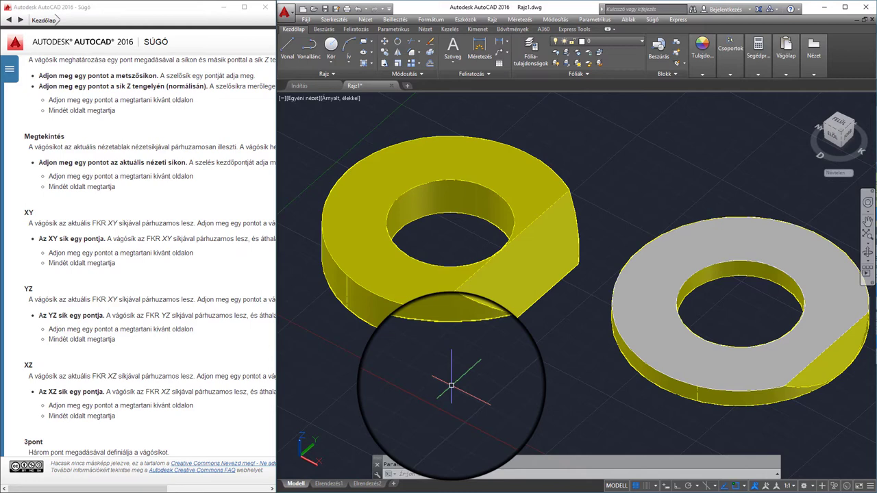
Slice the left ring piece with SZEL along a YZ-parallel plane through its centre.
type("SZEL")
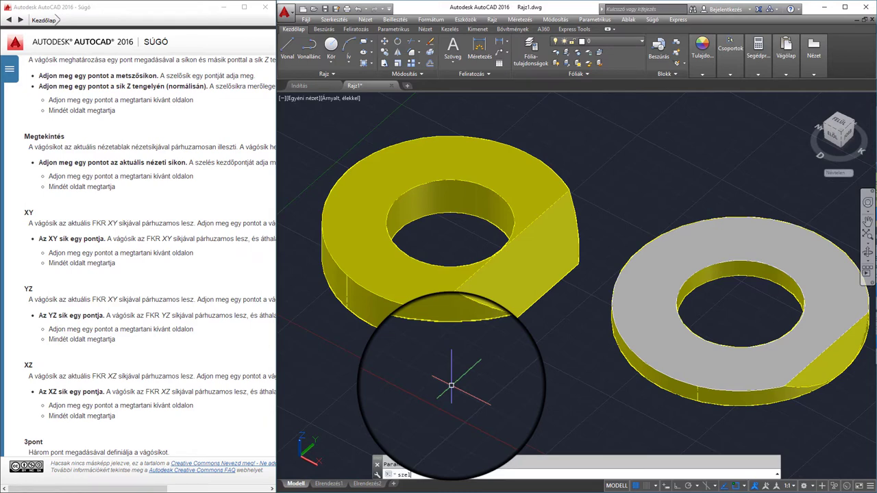
key("Return")
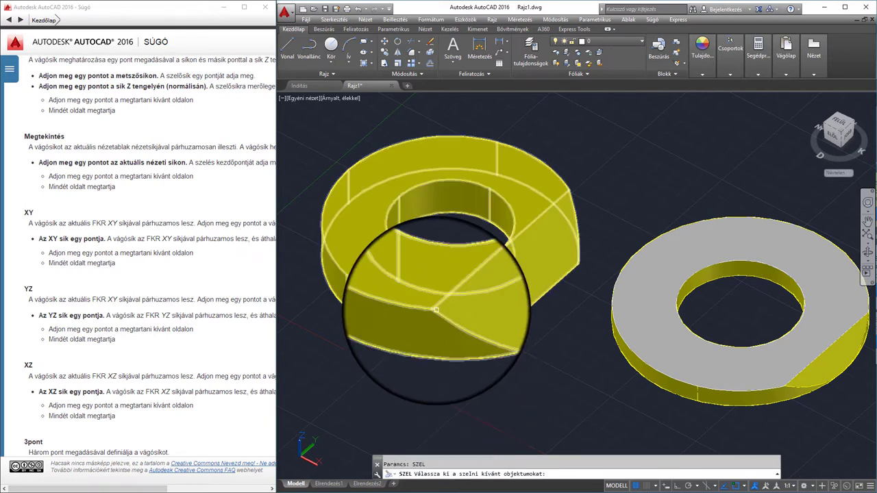
left_click(441, 314)
key("Return")
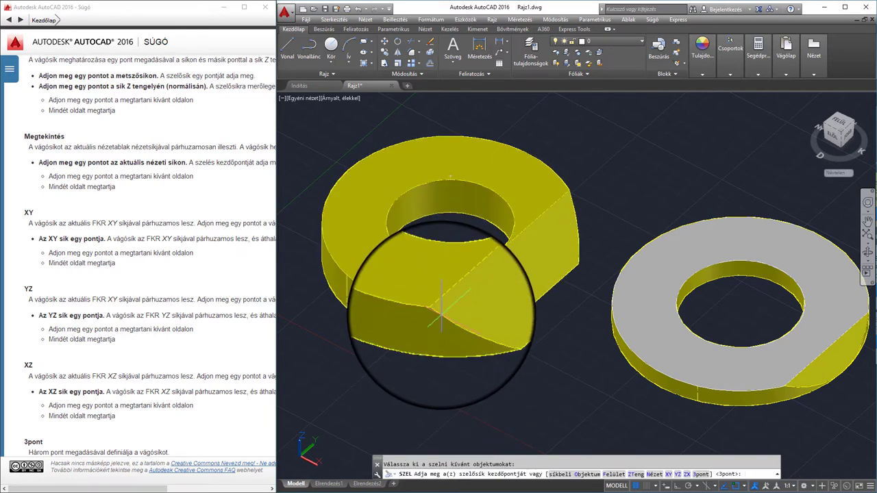
left_click(677, 476)
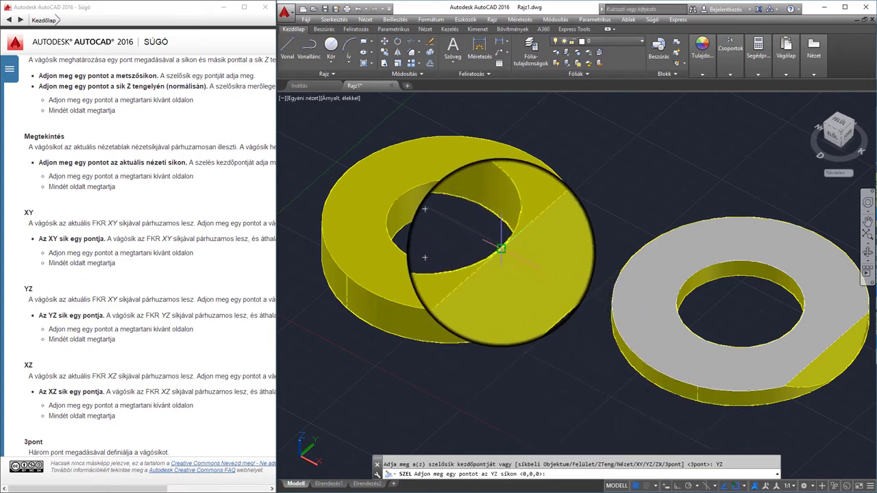
left_click(501, 250)
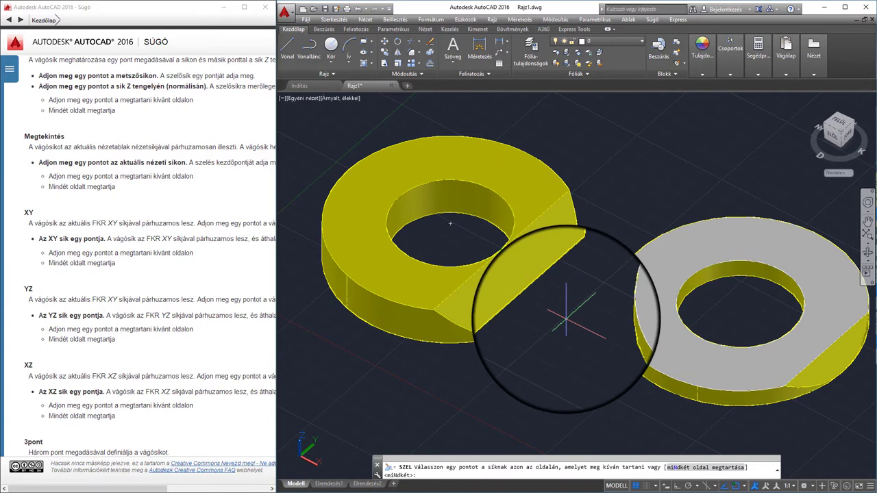
key("Return")
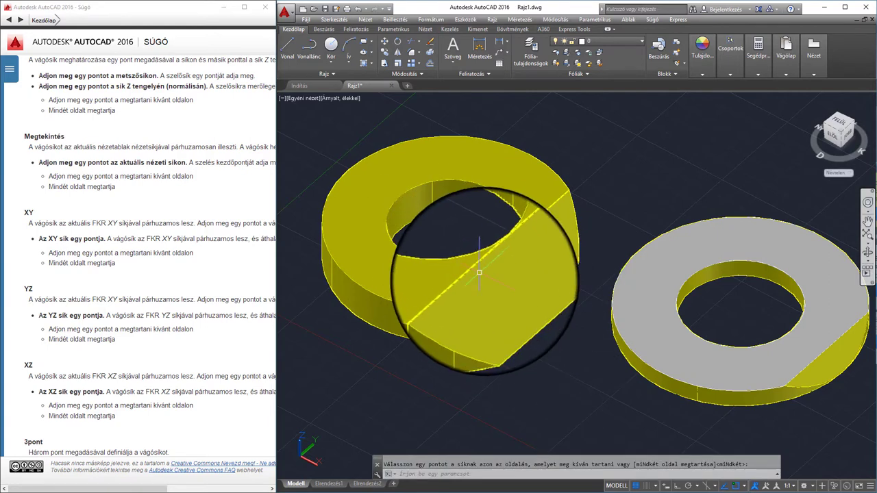
left_click(489, 295)
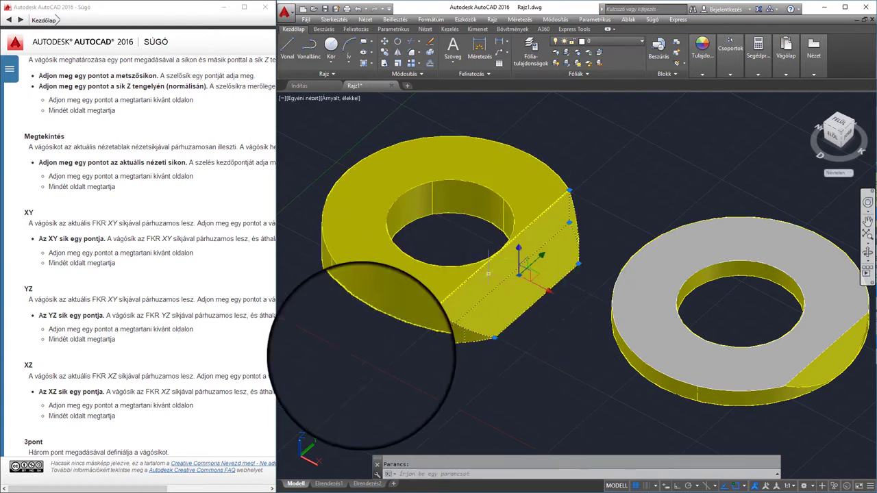
Move the cut-off wedge to the upper right with MO.
type("m")
key("Return")
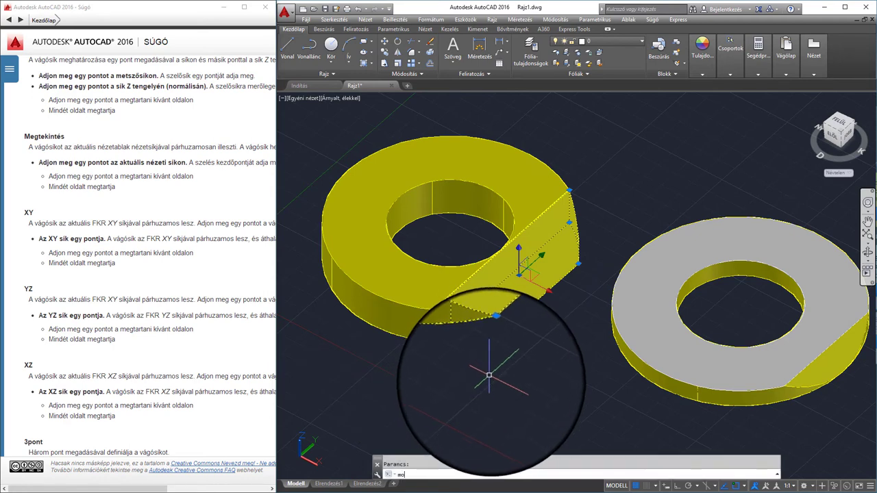
key("Escape")
left_click(532, 311)
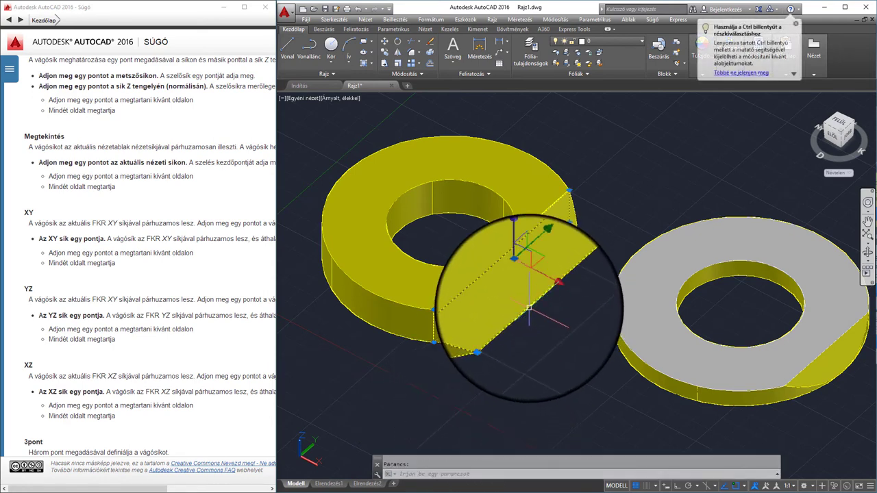
type("mo")
key("Return")
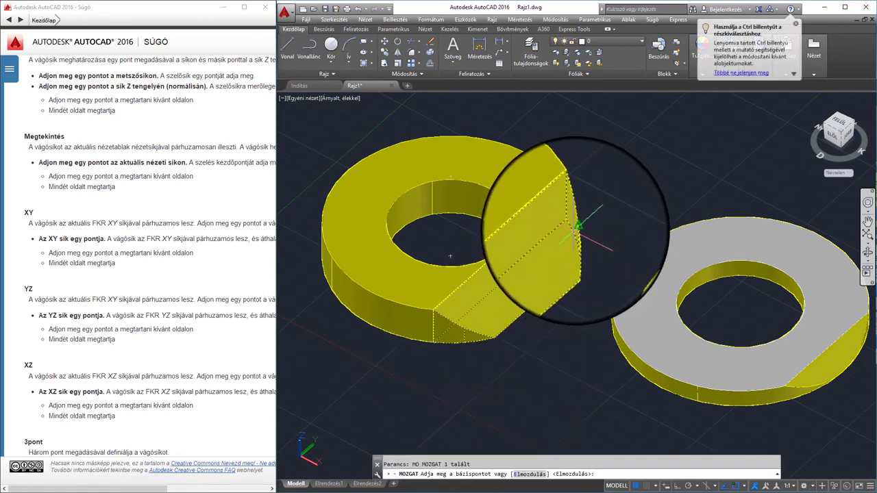
left_click(579, 248)
left_click(750, 113)
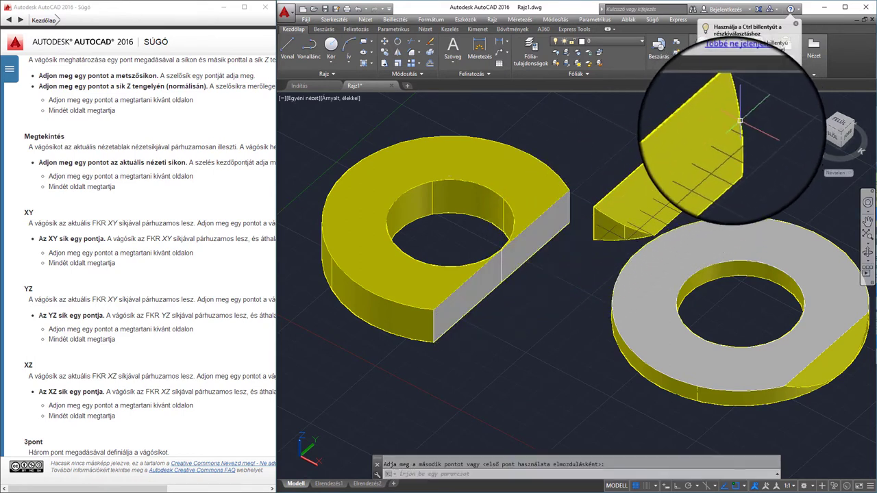
Orbit to view the pieces from above, then undo the last three changes.
scroll(527, 284, "down", 3)
scroll(527, 284, "up", 3)
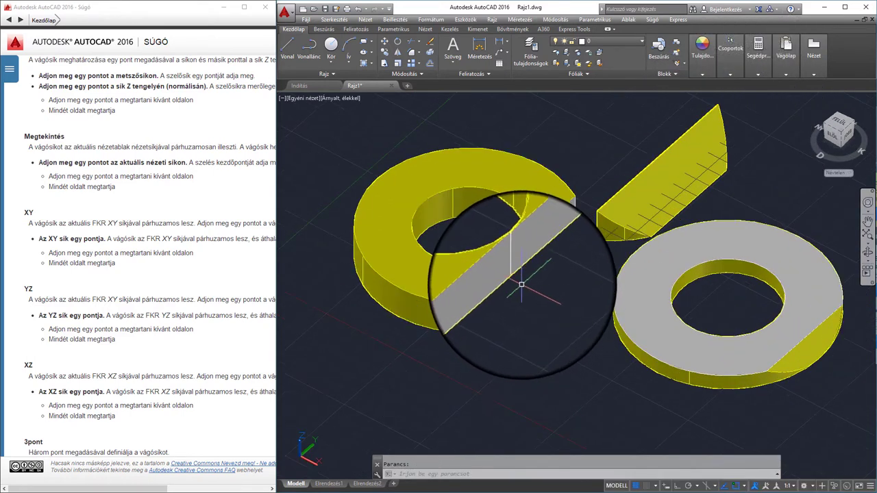
middle_click_drag(523, 283, 442, 354, "shift")
key("ctrl+z")
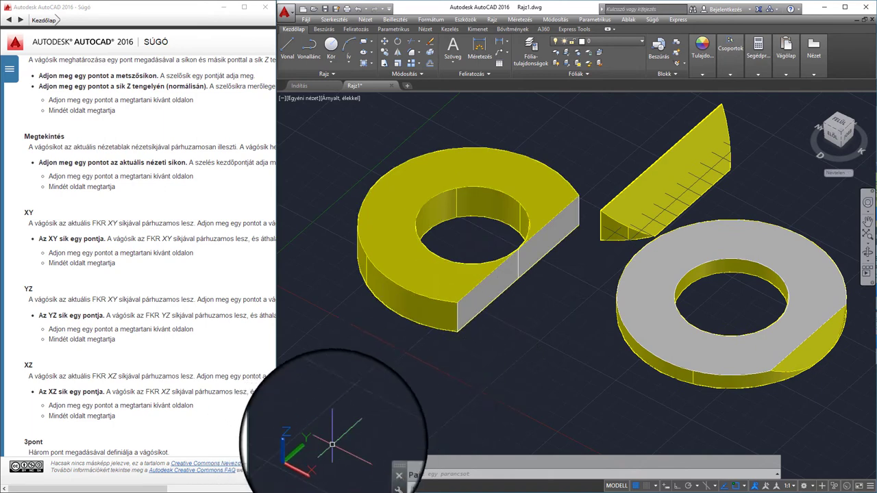
key("ctrl+z")
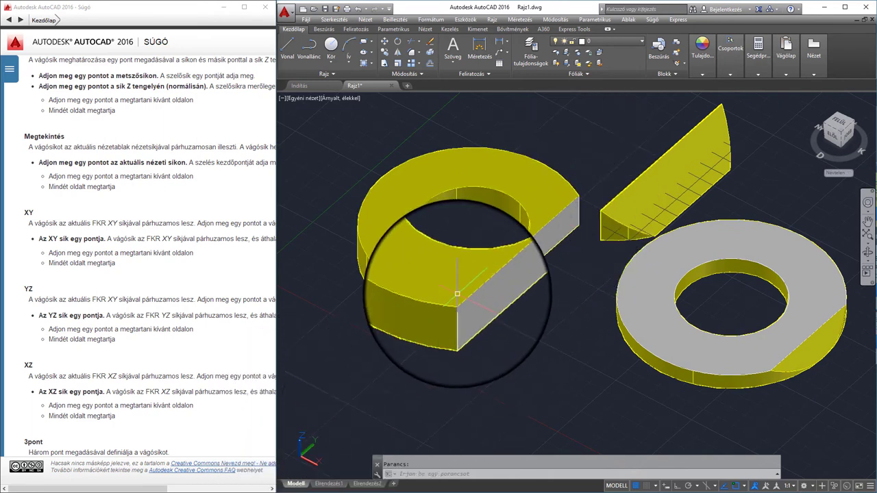
key("ctrl+z")
key("ctrl+z")
key("ctrl+z")
key("ctrl+z")
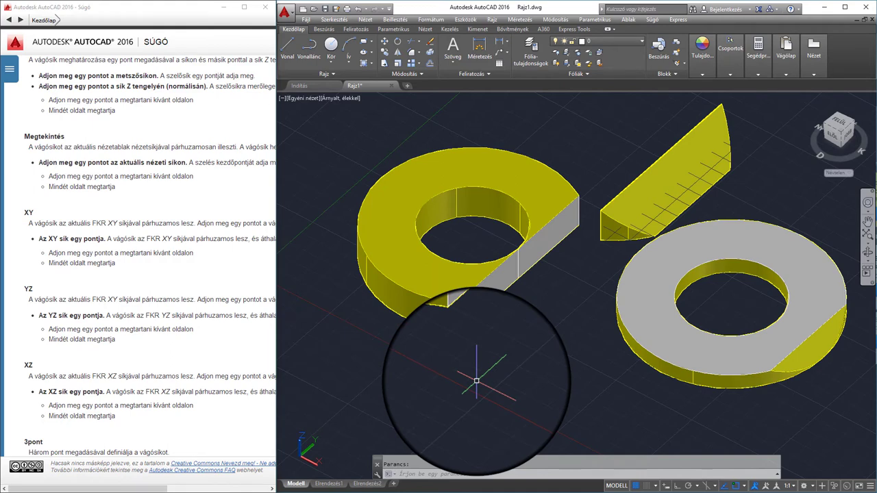
key("ctrl+z")
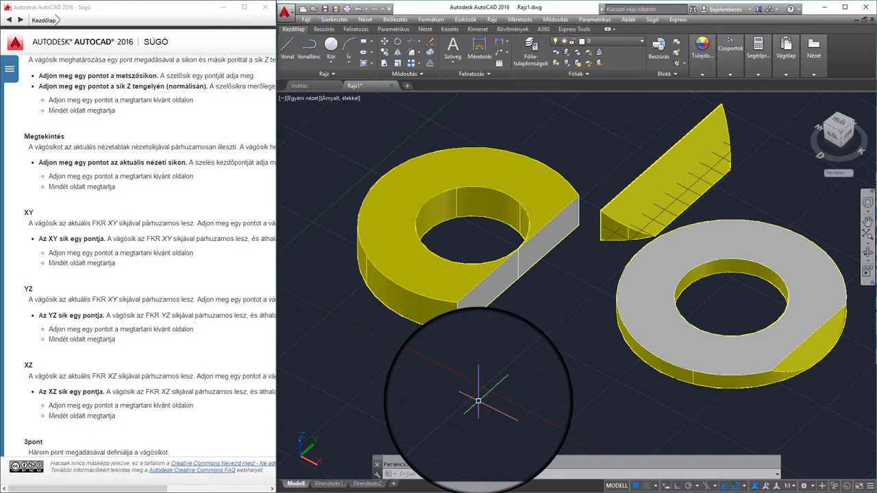
Slice the C-shaped piece with SZEL along a ZX-parallel plane, keeping both halves.
type("SZEL")
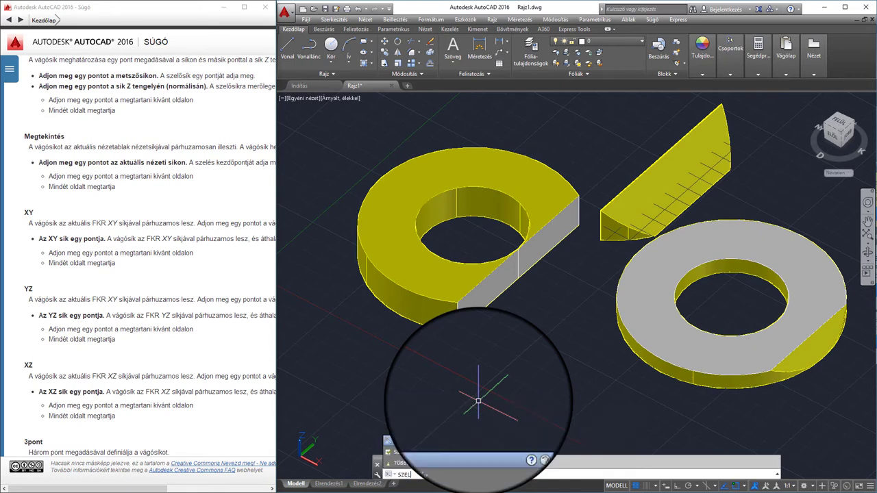
key("Return")
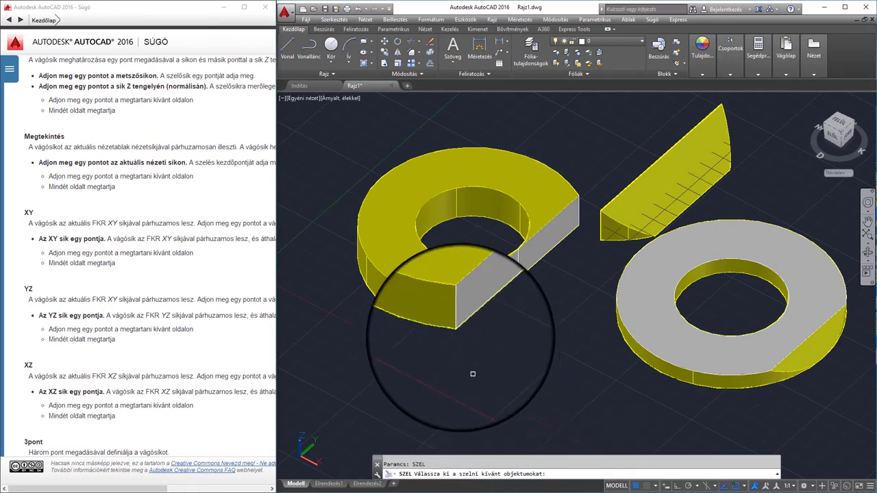
left_click(453, 311)
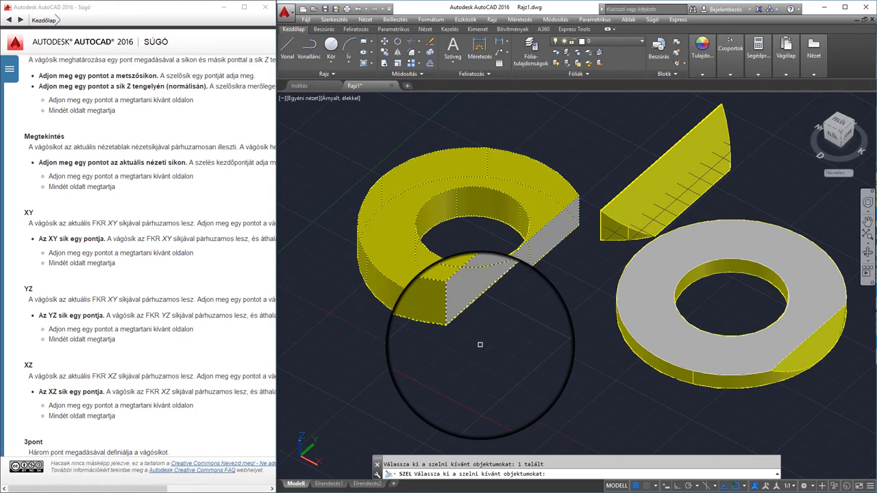
key("Return")
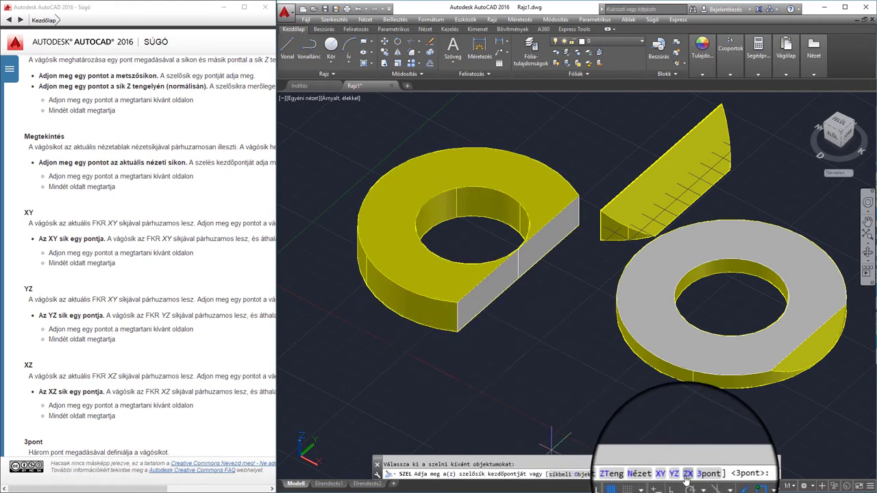
left_click(686, 475)
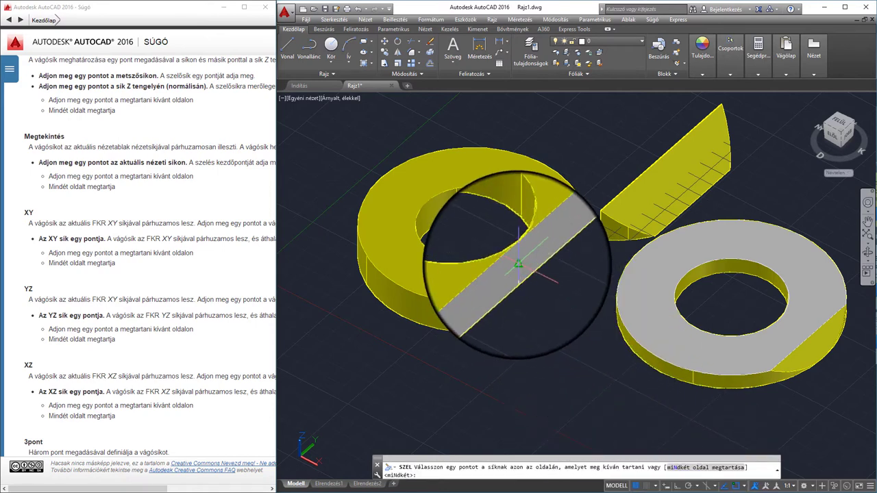
key("Return")
left_click(403, 237)
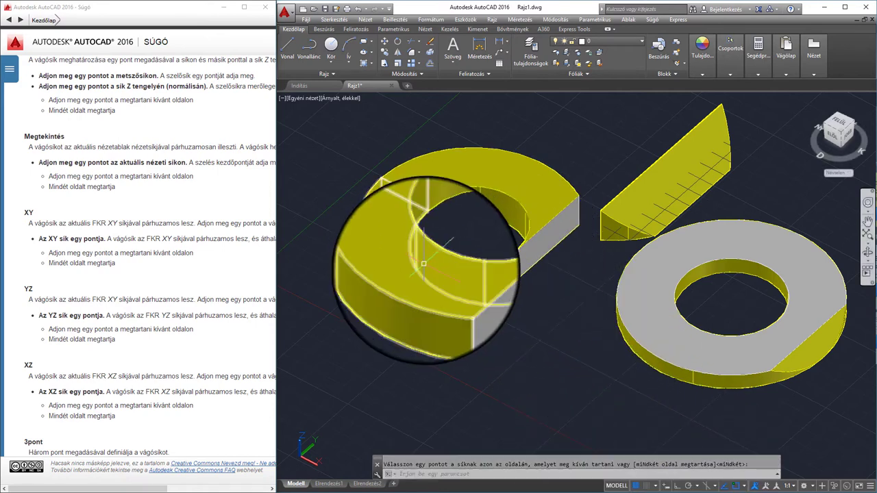
Move the selected back half with M to a point further back, apart from the front half.
type("mo")
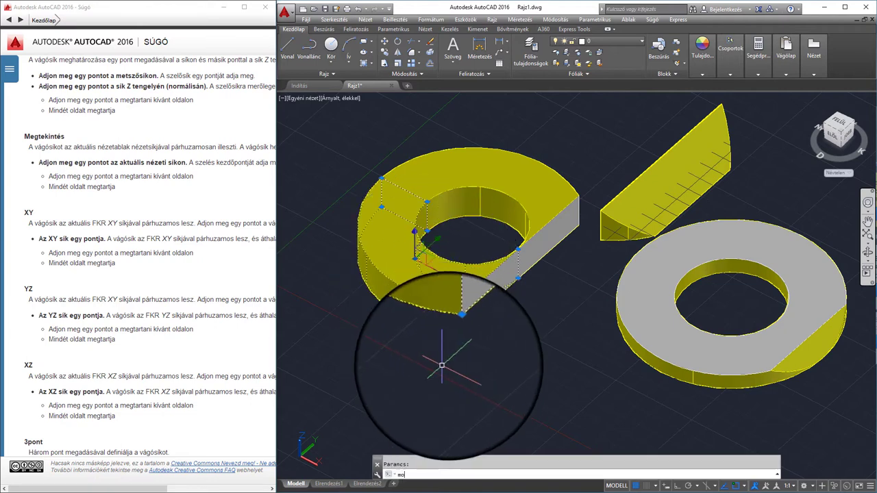
key("Return")
left_click(487, 340)
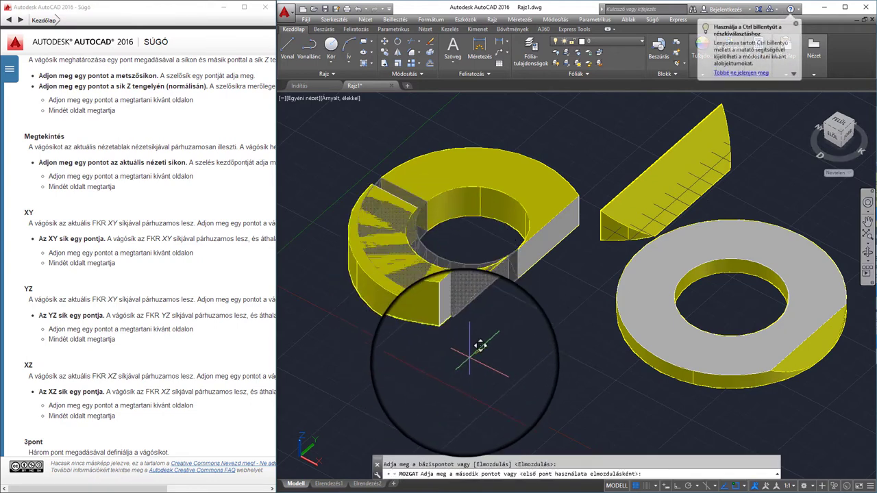
left_click(449, 394)
middle_click_drag(519, 366, 528, 352)
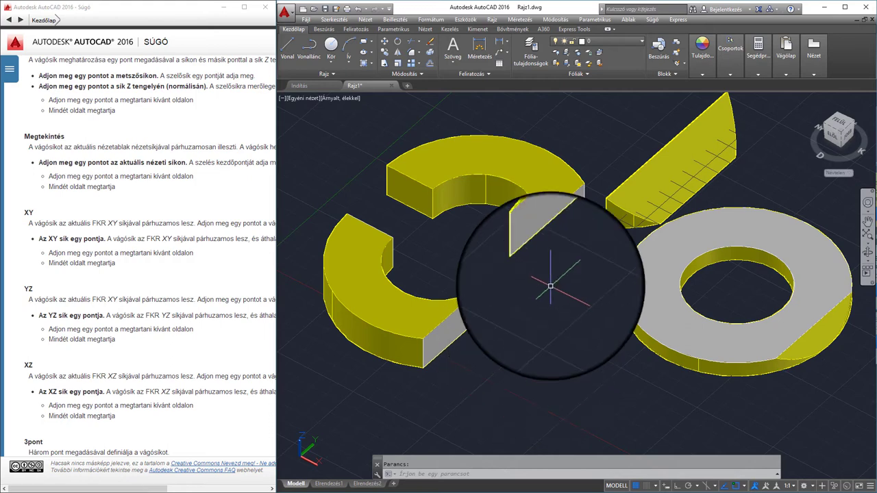
scroll(548, 287, "down", 2)
scroll(545, 277, "down", 2)
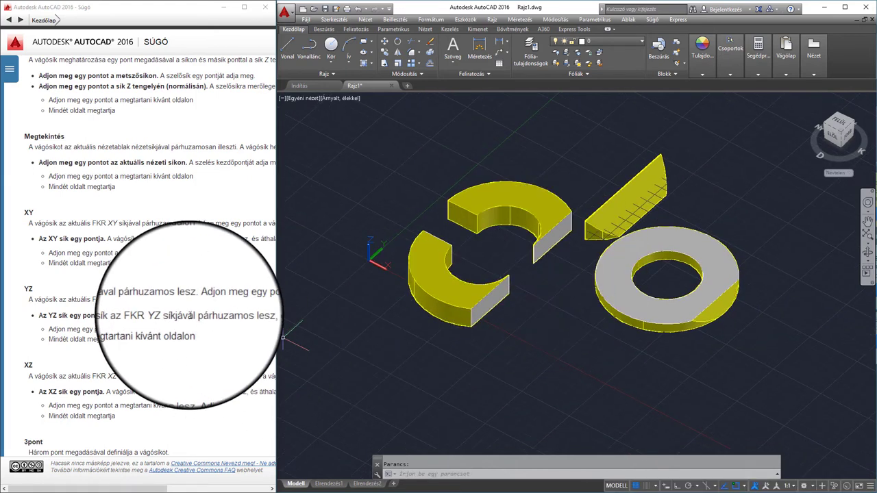
scroll(185, 313, "down", 1)
scroll(205, 309, "down", 1)
scroll(166, 299, "down", 3)
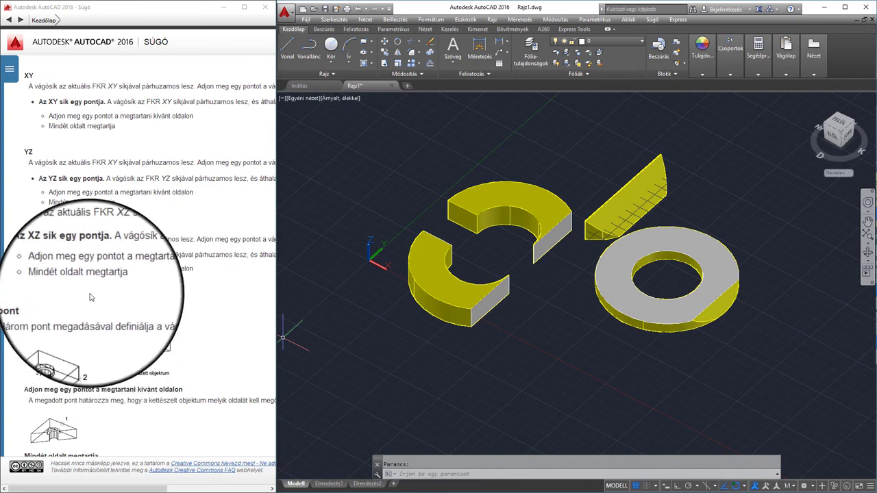
scroll(66, 315, "down", 2)
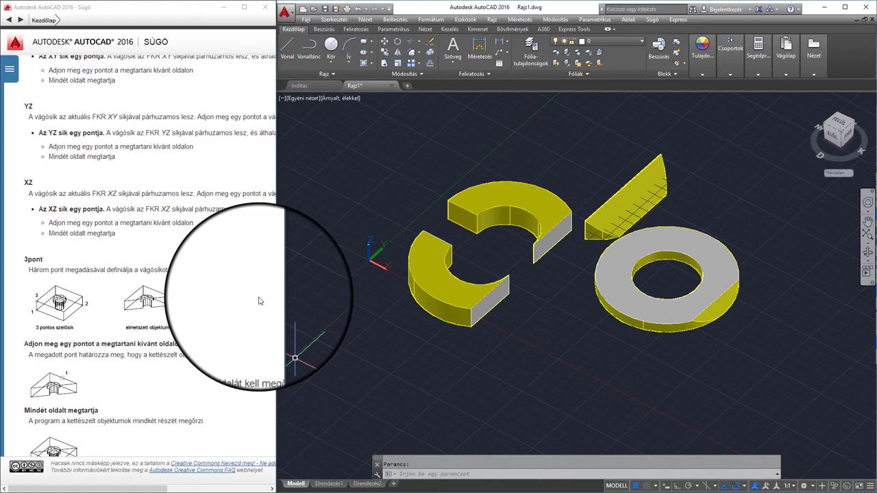
Slice the ring with SZEL through a three-point cutting plane, keeping one side.
scroll(603, 305, "up", 1)
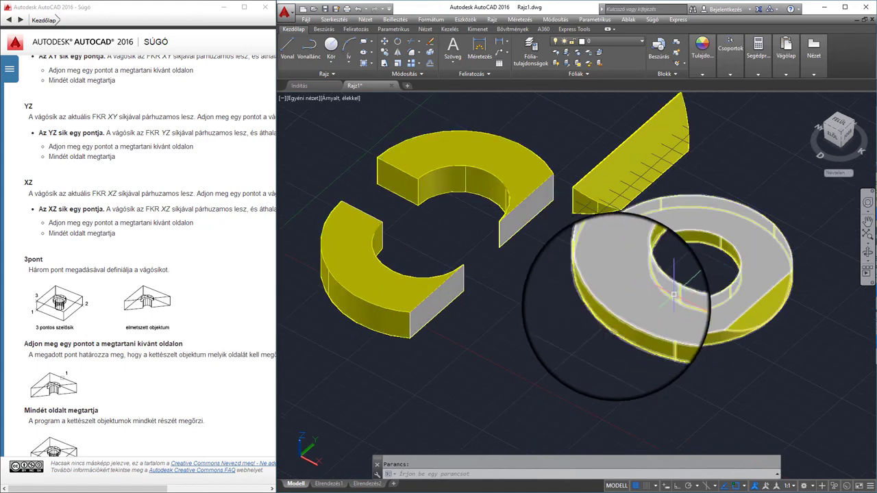
scroll(610, 302, "up", 1)
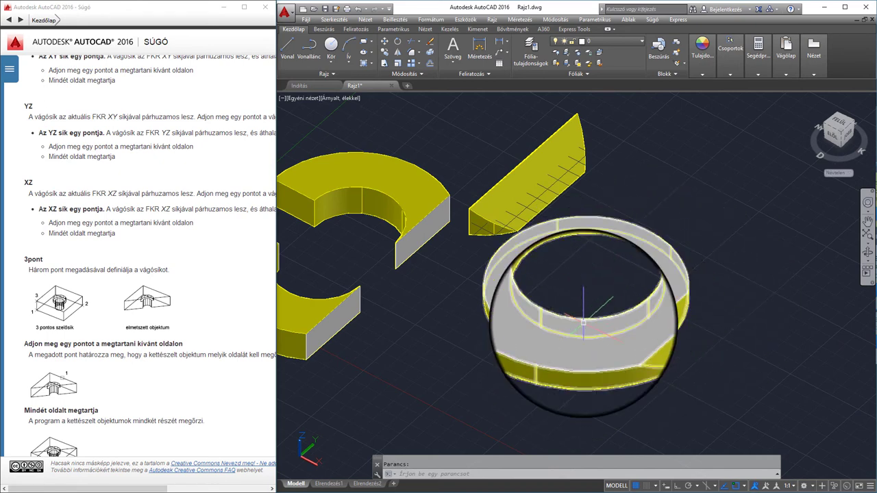
type("SZEL")
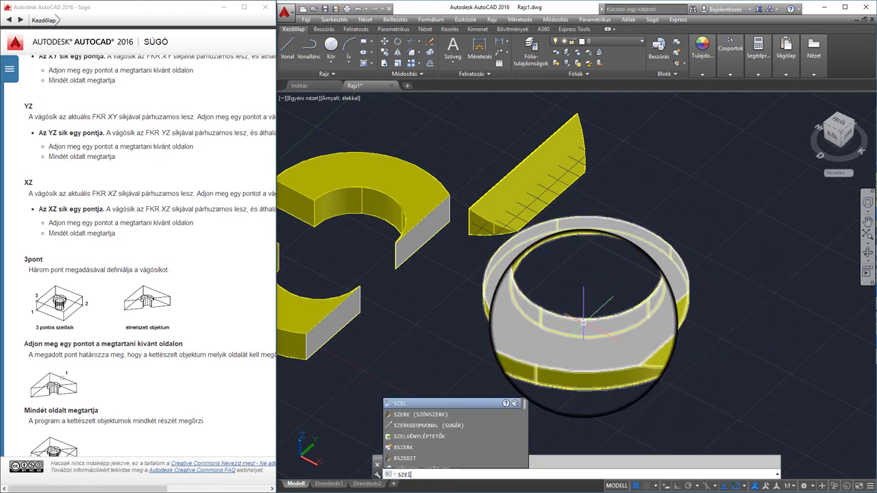
key("Return")
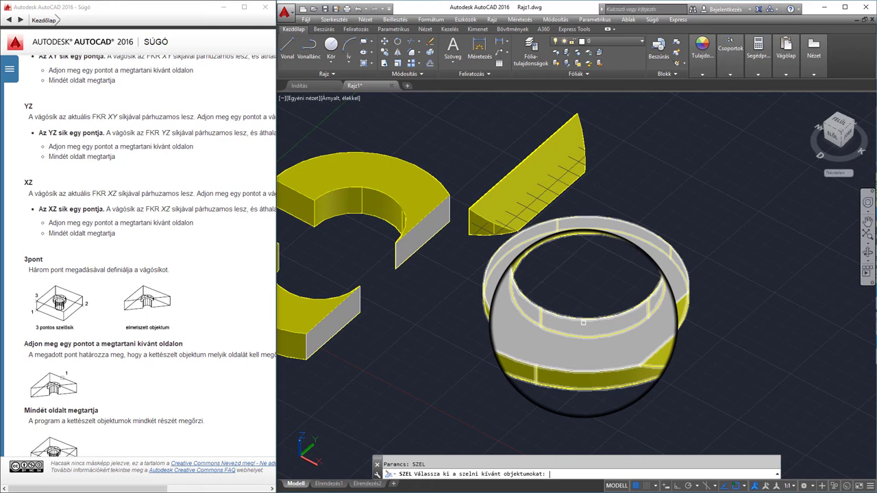
left_click(579, 355)
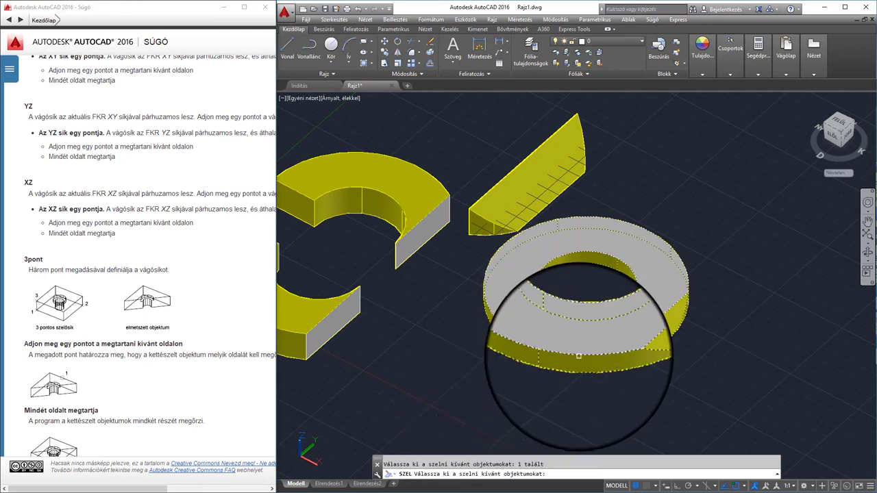
key("Return")
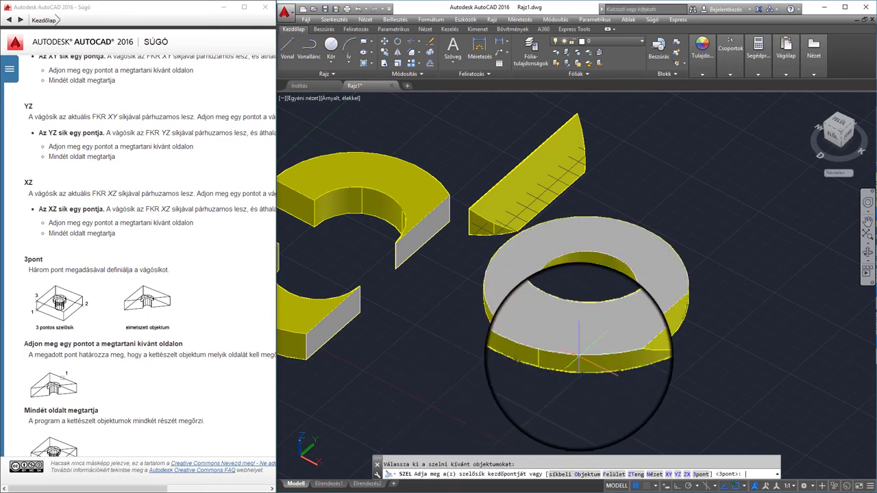
left_click(697, 474)
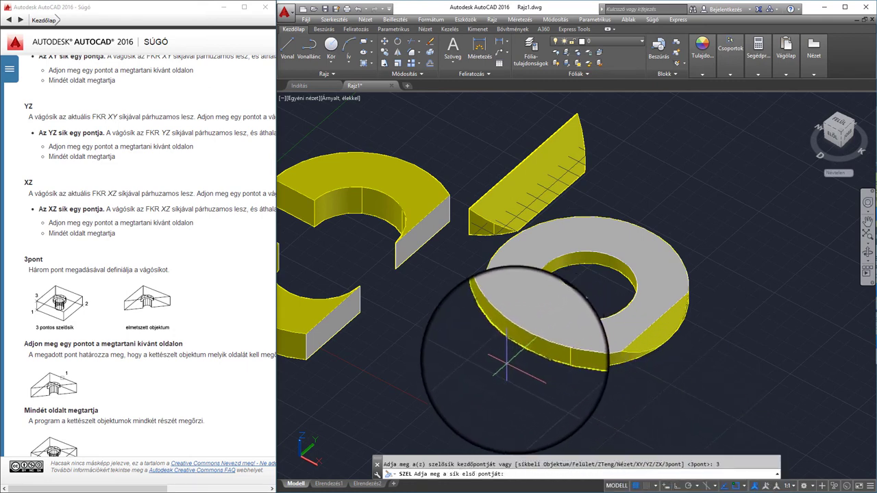
left_click(557, 329)
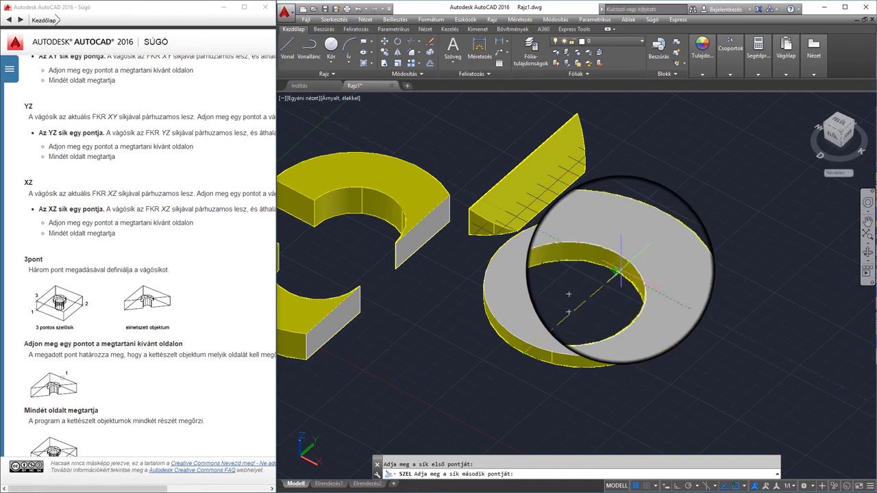
left_click(617, 269)
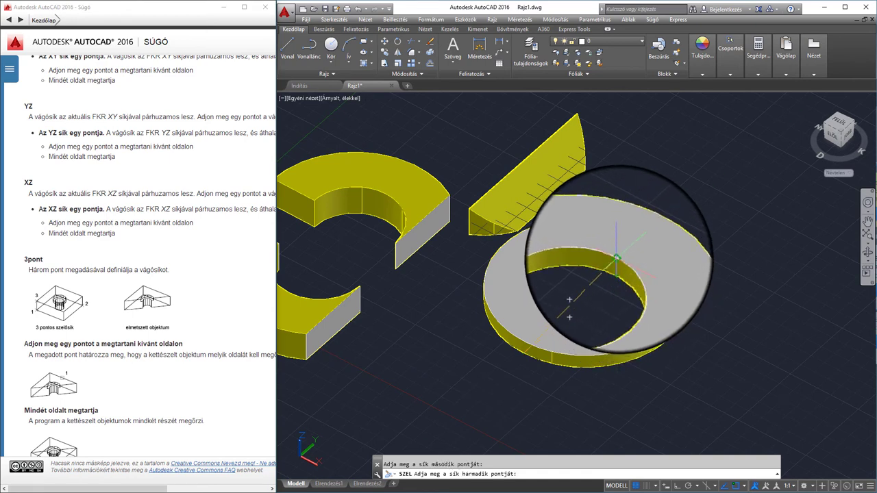
left_click(612, 261)
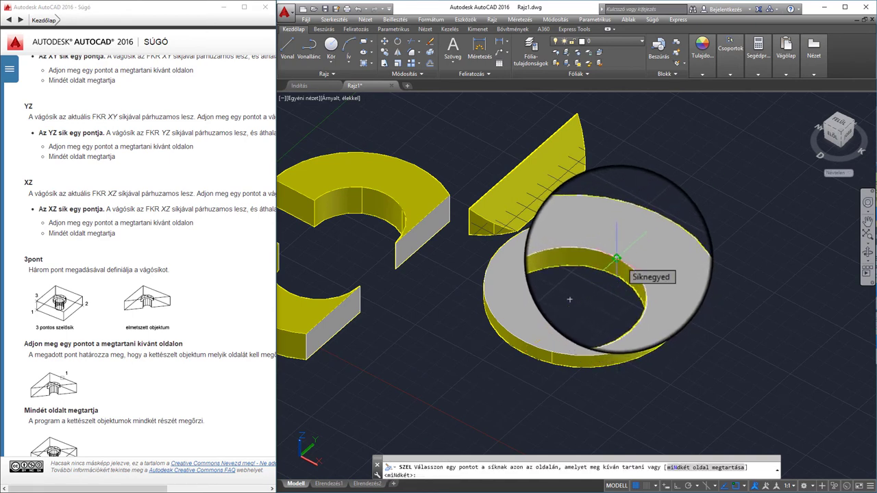
left_click(647, 307)
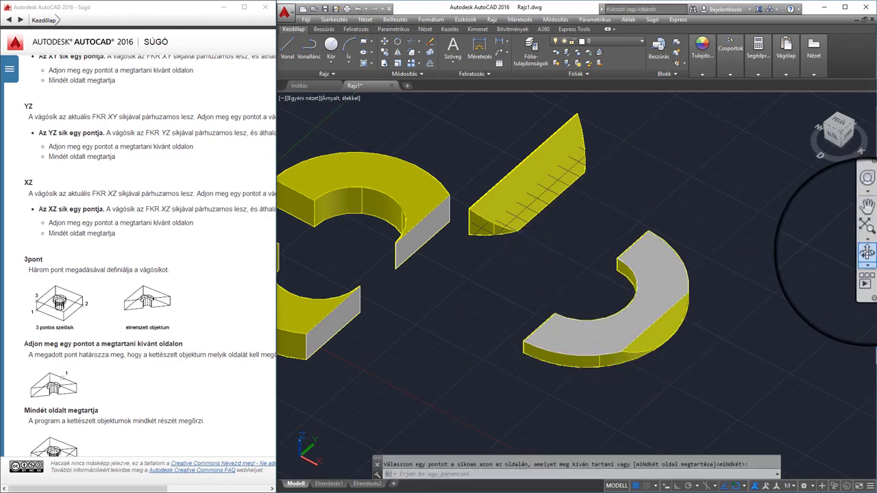
Orbit the view to inspect the remaining C-shaped half from other angles.
left_click(864, 266)
mouse_move(685, 372)
left_mouse_down()
mouse_move(665, 333)
mouse_move(737, 318)
mouse_move(637, 205)
left_mouse_up()
middle_click_drag(637, 206, 613, 297)
Cut the C-shaped half again with SZEL through three picked points, keeping both sides.
key("Escape")
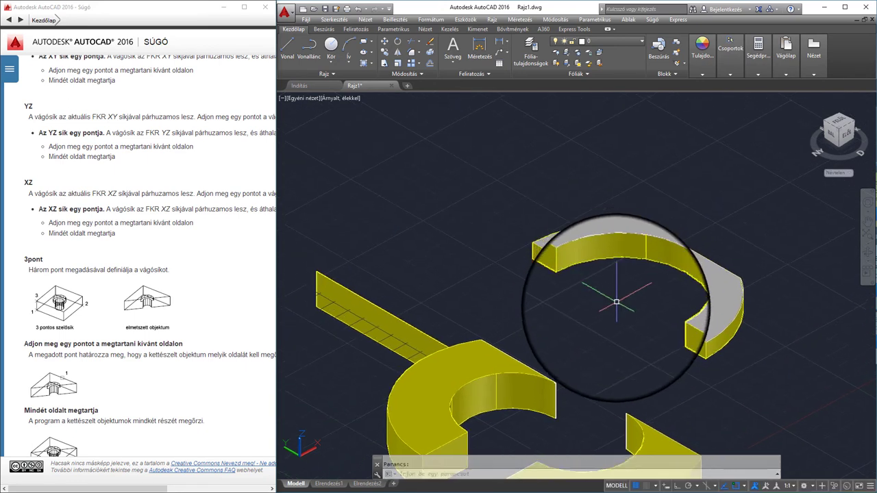
type("szel")
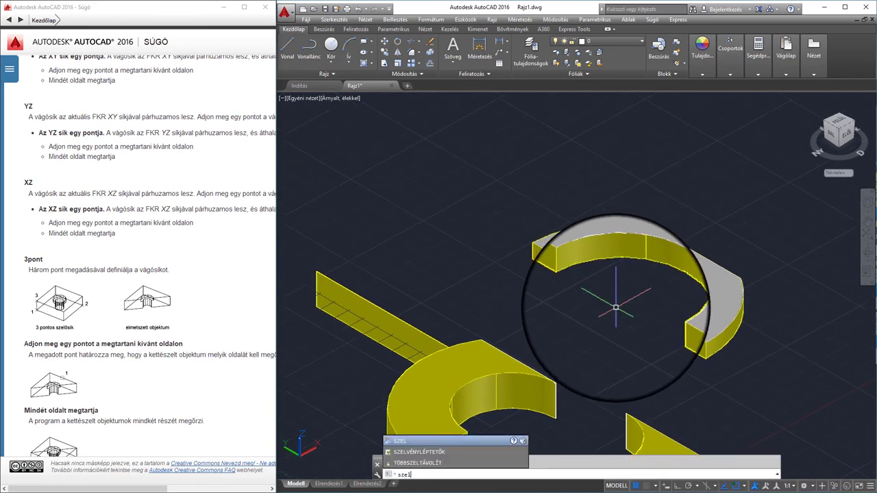
key("Return")
left_click(640, 255)
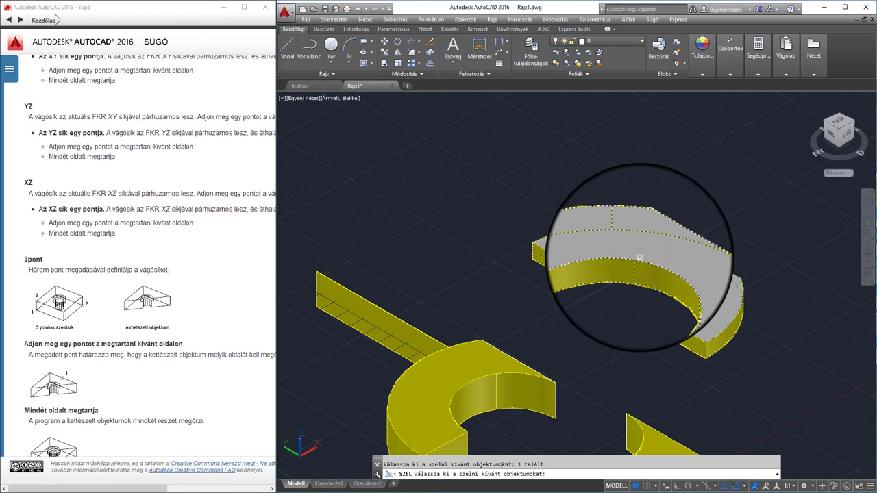
key("Return")
type("3")
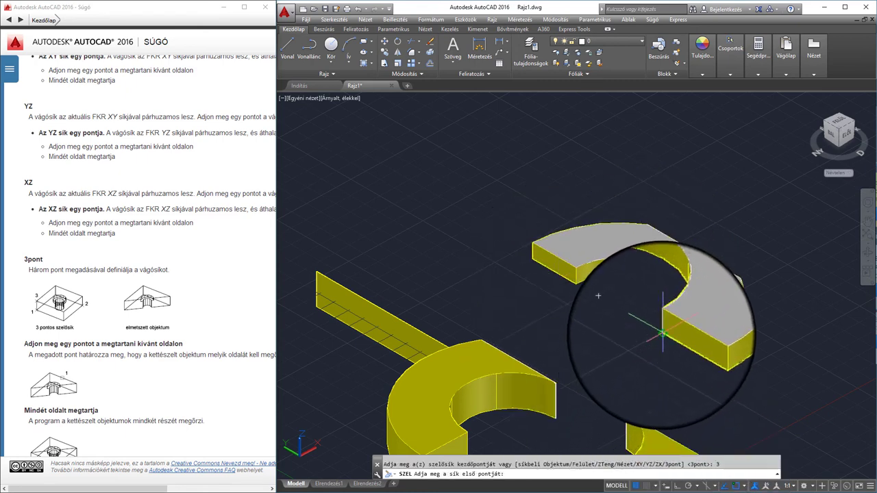
left_click(607, 299)
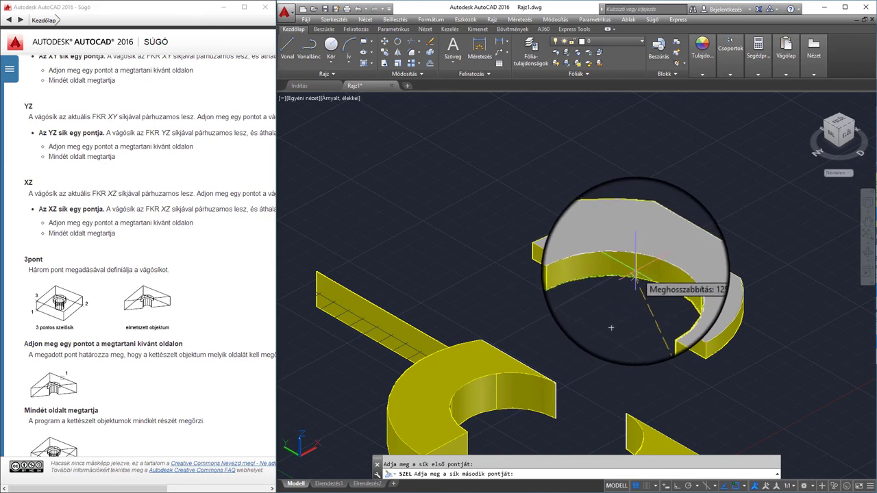
left_click(619, 326)
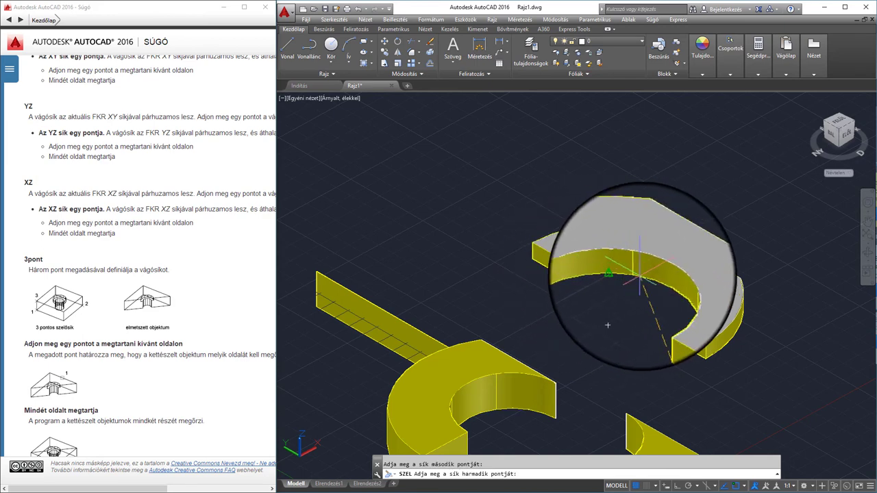
left_click(680, 291)
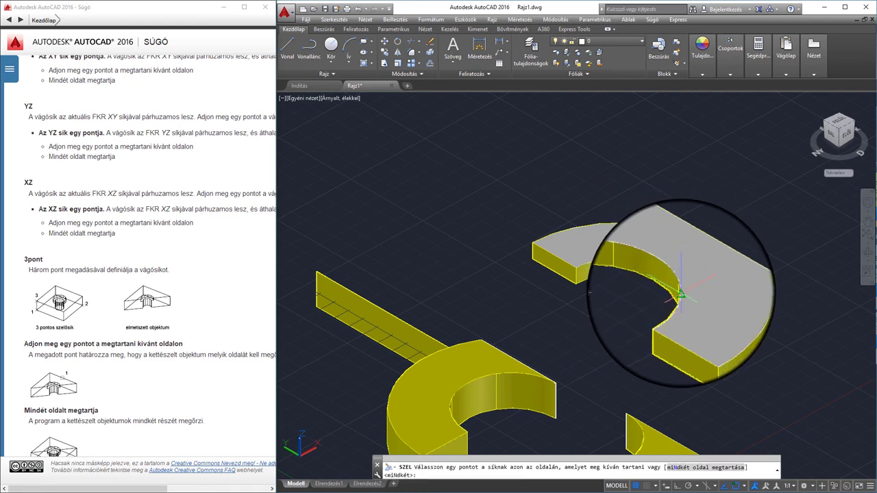
key("Return")
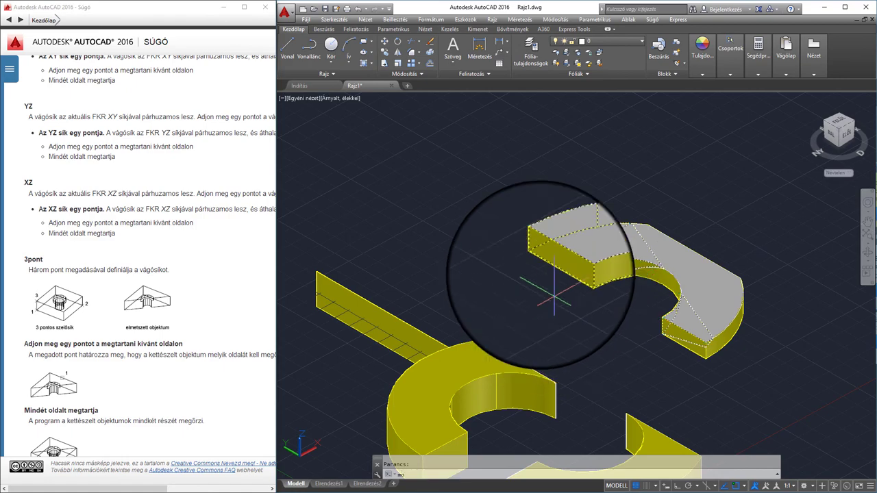
Move the newly cut piece up and to the left with MO, away from the others.
type("mo")
key("Return")
left_click(531, 258)
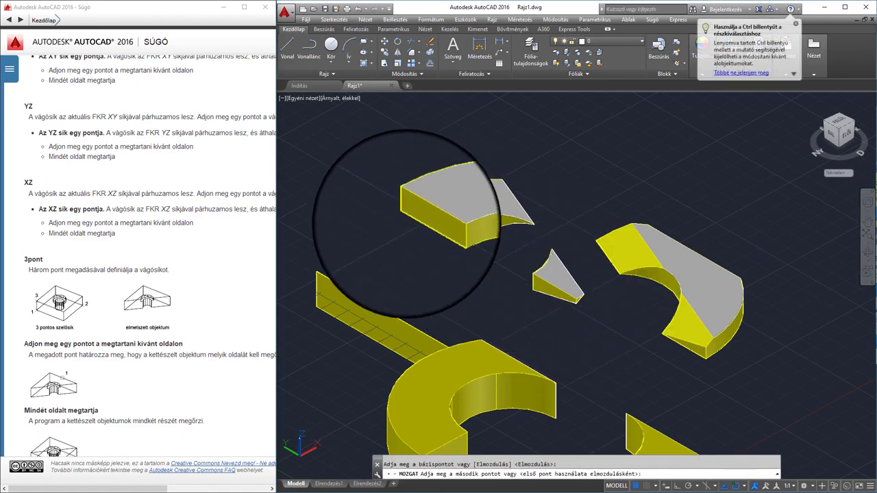
left_click(411, 230)
key("Escape")
Orbit and pan the view to inspect the separated pieces.
left_click(868, 251)
mouse_move(788, 288)
left_mouse_down()
mouse_move(677, 271)
mouse_move(619, 237)
mouse_move(632, 276)
mouse_move(726, 281)
mouse_move(666, 297)
left_mouse_up()
key("Escape")
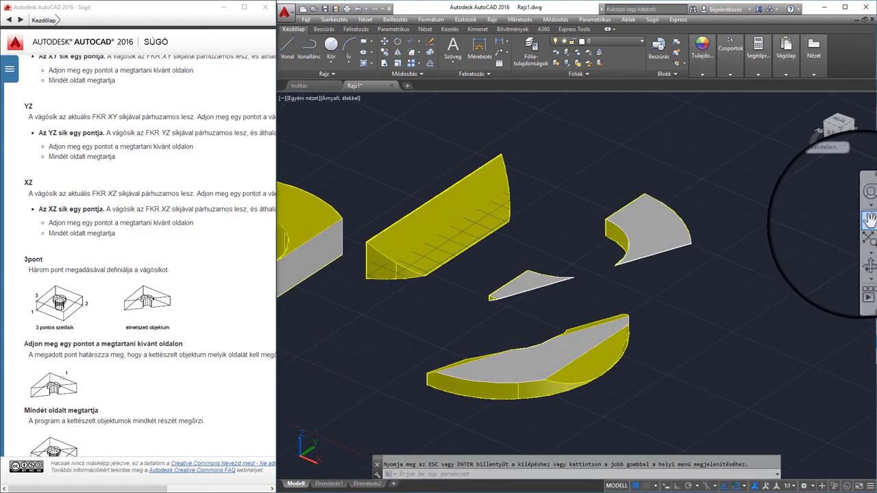
left_click(867, 220)
mouse_move(526, 234)
left_mouse_down()
mouse_move(560, 255)
mouse_move(532, 319)
mouse_move(466, 279)
mouse_move(569, 290)
mouse_move(564, 319)
mouse_move(589, 315)
mouse_move(589, 307)
left_mouse_up()
key("Escape")
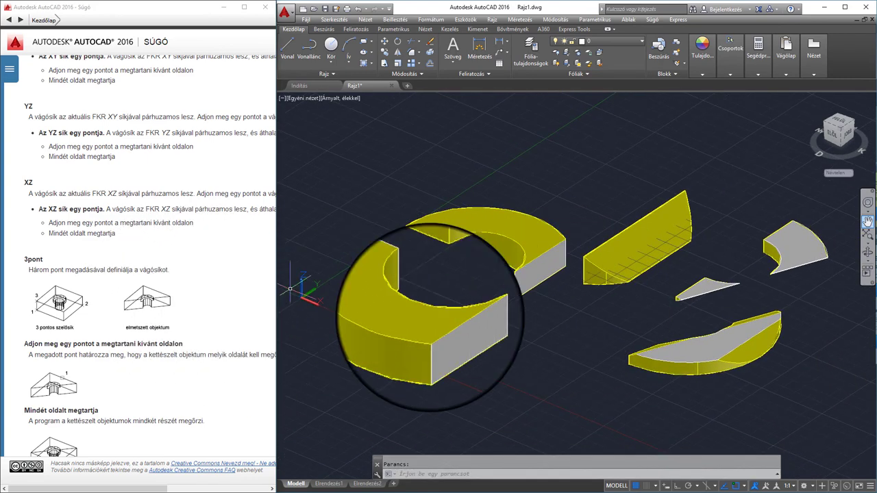